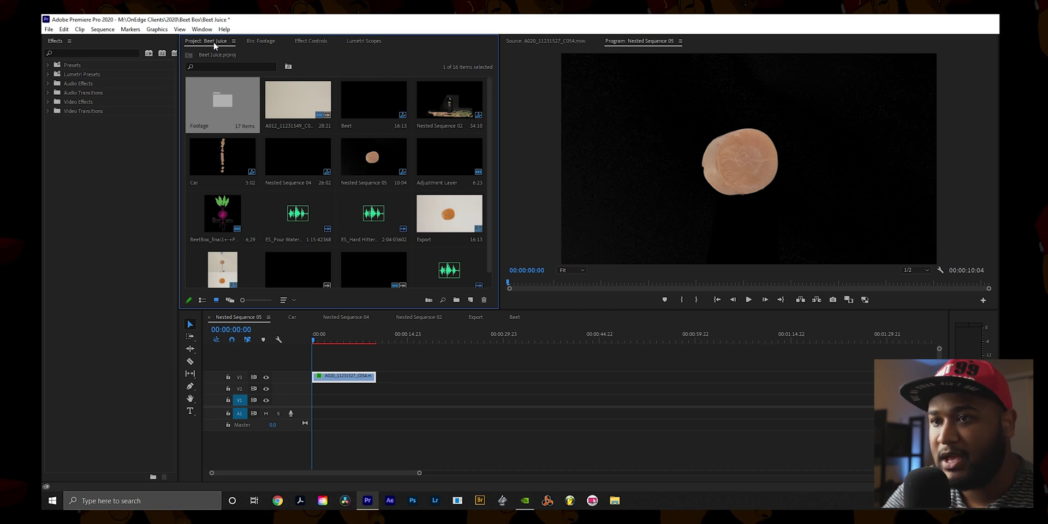
Open the Footage bin, load clip A020_11231527_C054 in the Source monitor, and scrub through it
double_click(224, 111)
scroll(429, 205, down, 3)
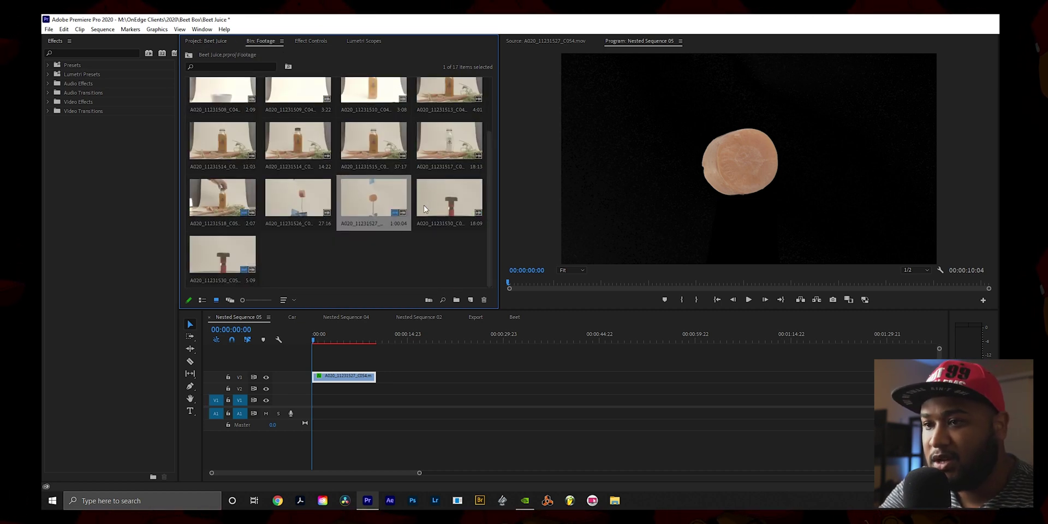
double_click(378, 199)
drag(826, 266, 851, 268)
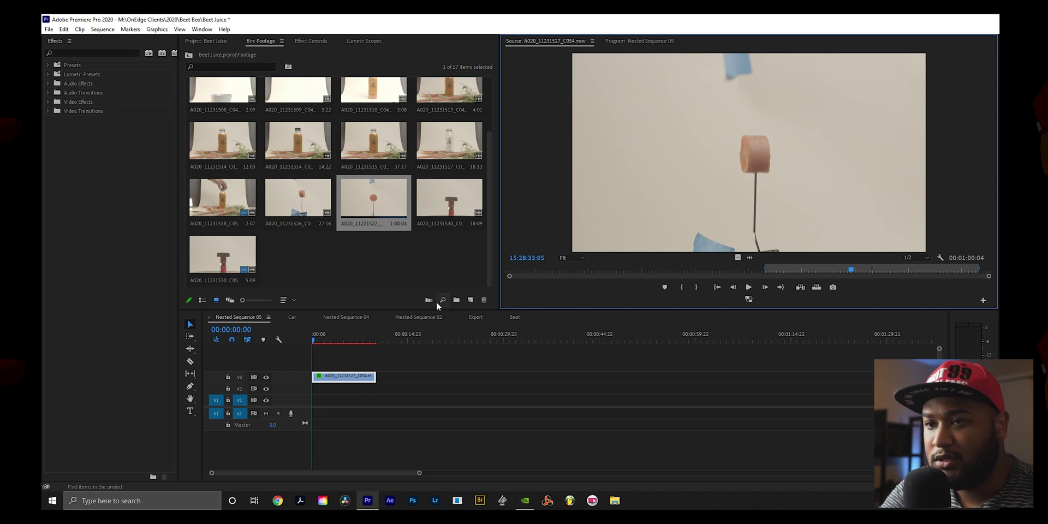
Show the carrot clip's effect settings and disable its Opacity mask and Ultra Key
click(346, 333)
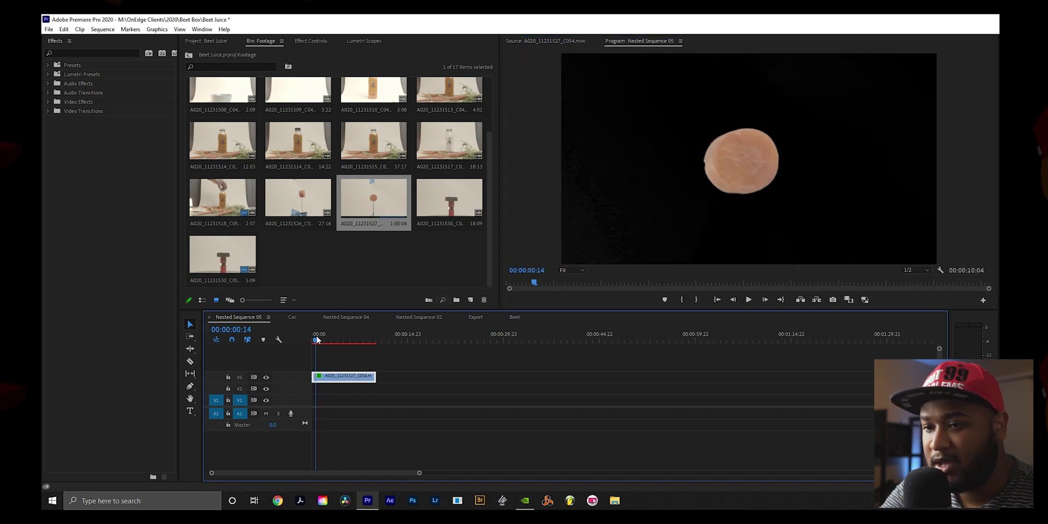
click(310, 41)
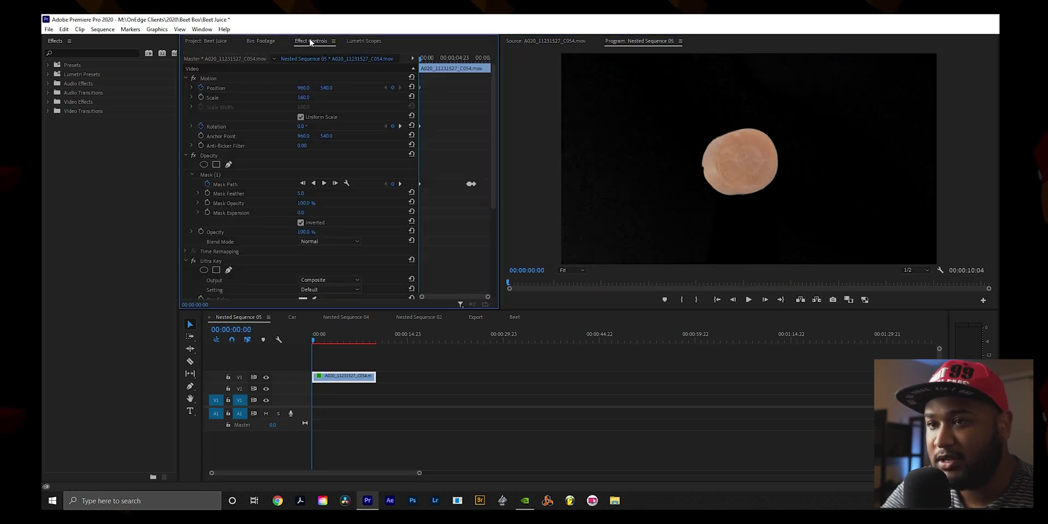
click(194, 155)
scroll(185, 234, down, 2)
click(192, 229)
scroll(195, 240, down, 2)
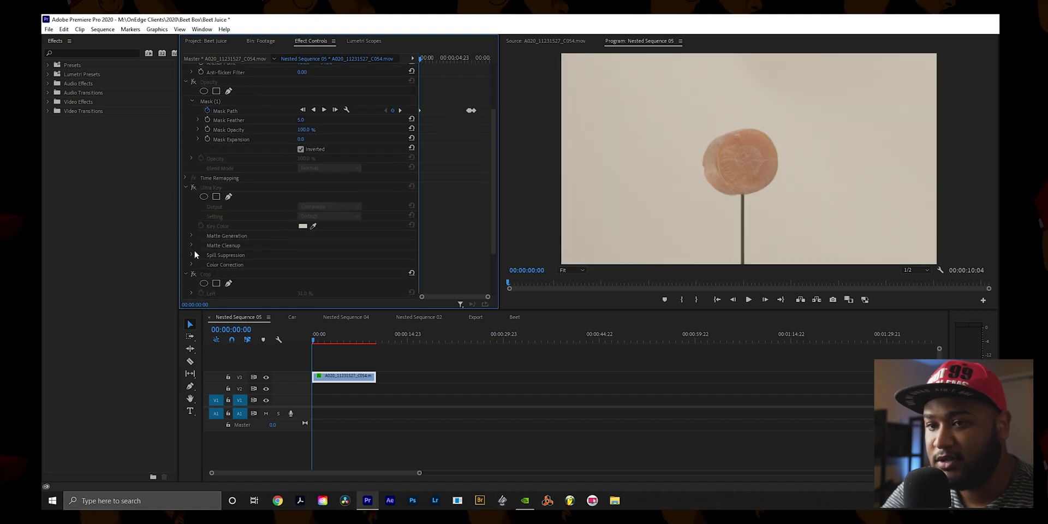
Toggle Crop on, restore the Opacity mask, then turn Crop off to show the full frame
click(193, 274)
scroll(190, 273, down, 2)
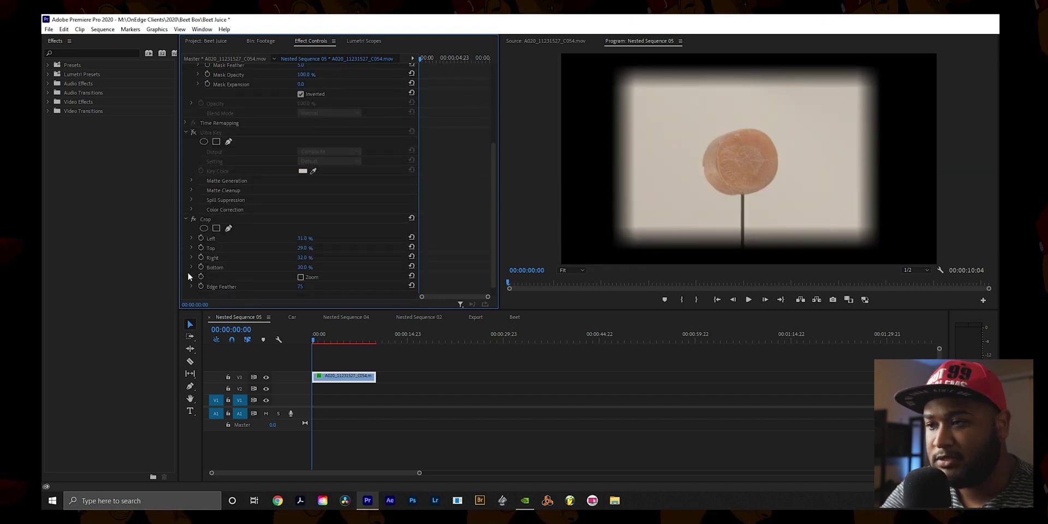
scroll(198, 224, up, 4)
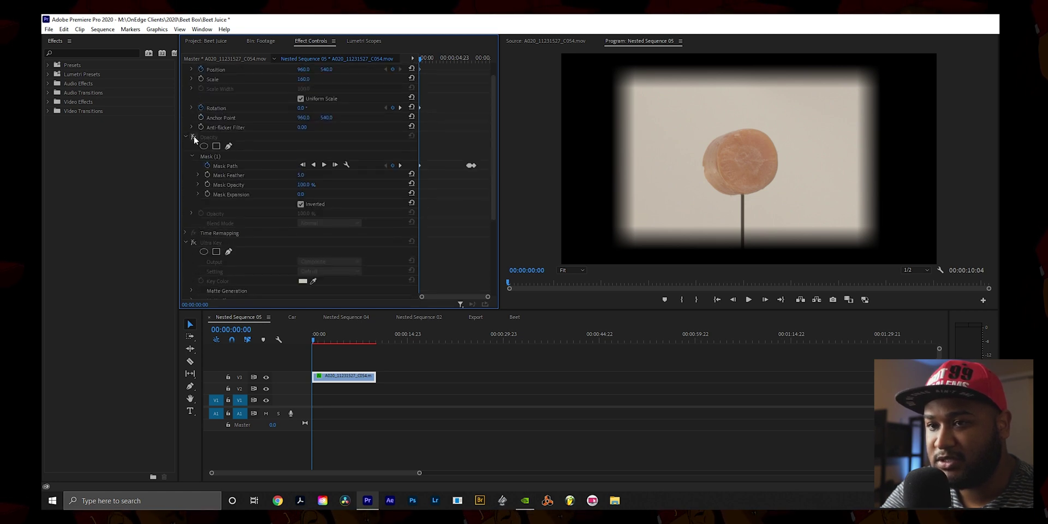
click(194, 137)
scroll(198, 143, down, 3)
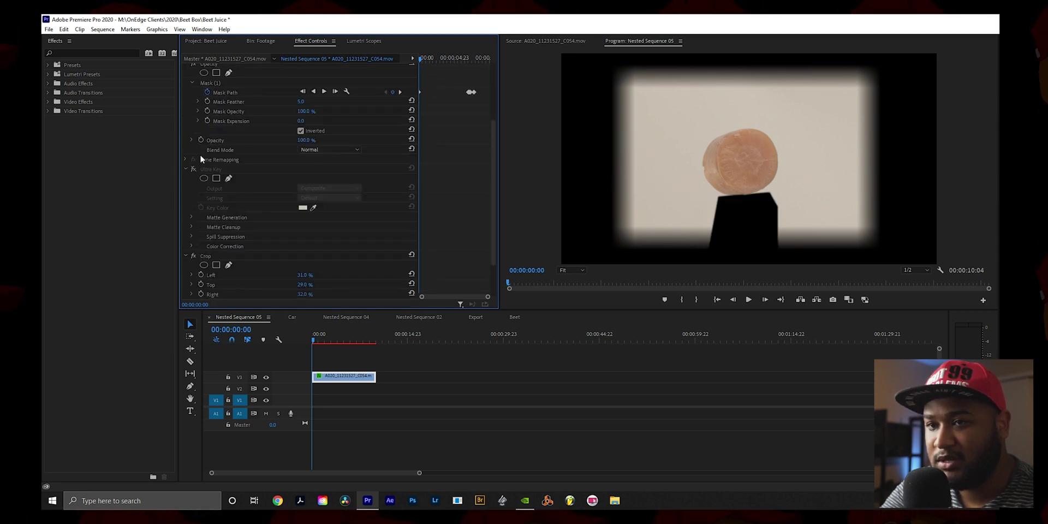
click(193, 255)
scroll(245, 210, up, 1)
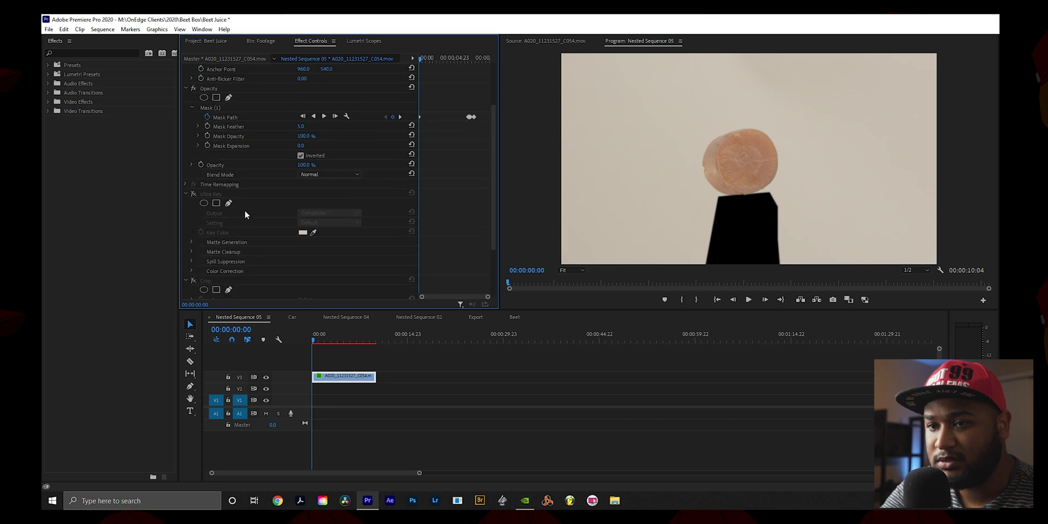
scroll(245, 210, up, 2)
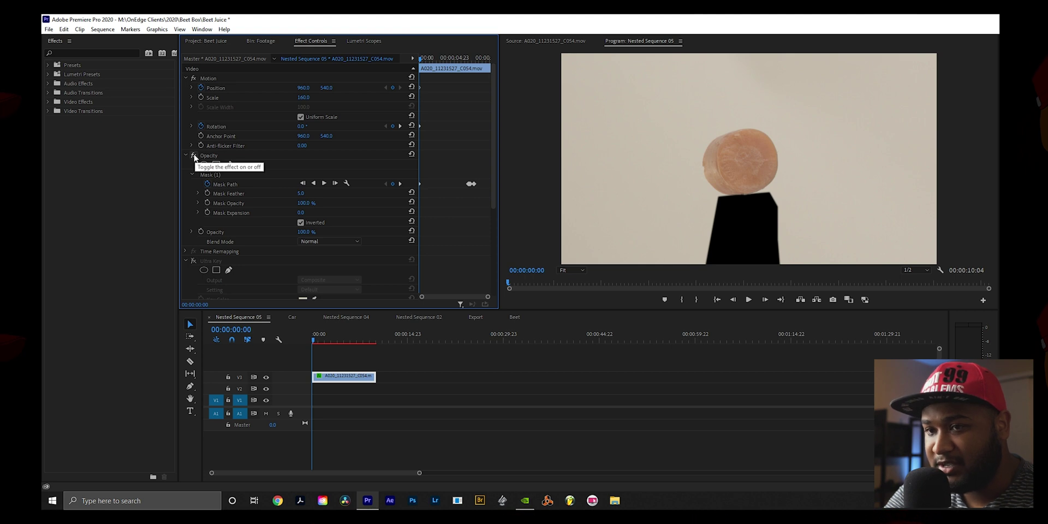
Compare the Ultra Key and Opacity mask on and off, then key the white backdrop to black
click(194, 261)
click(194, 261)
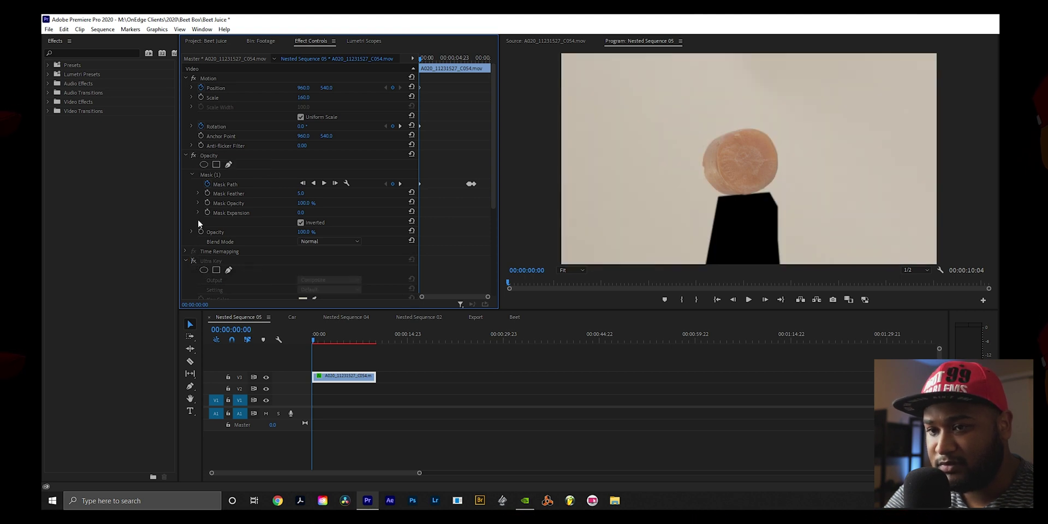
click(194, 156)
click(194, 155)
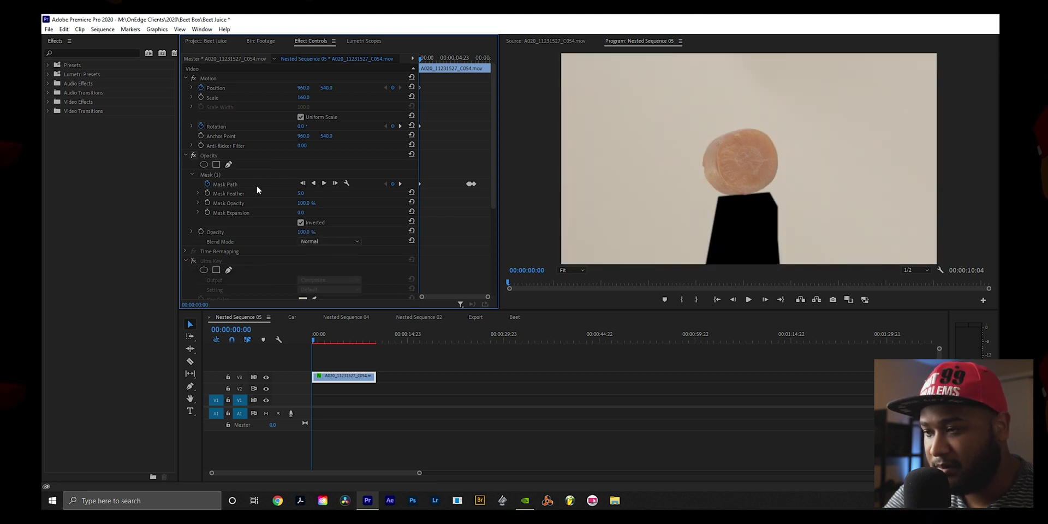
scroll(324, 229, down, 3)
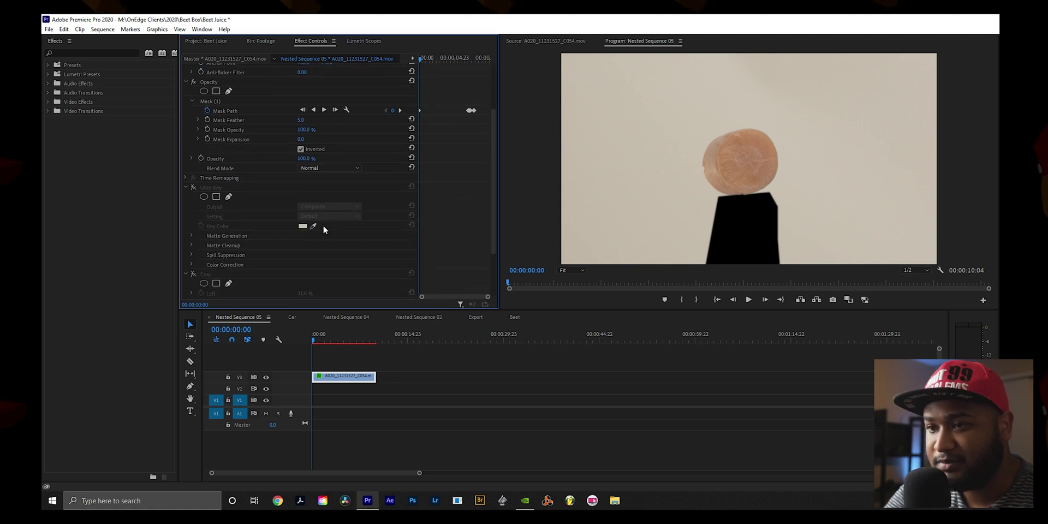
click(194, 188)
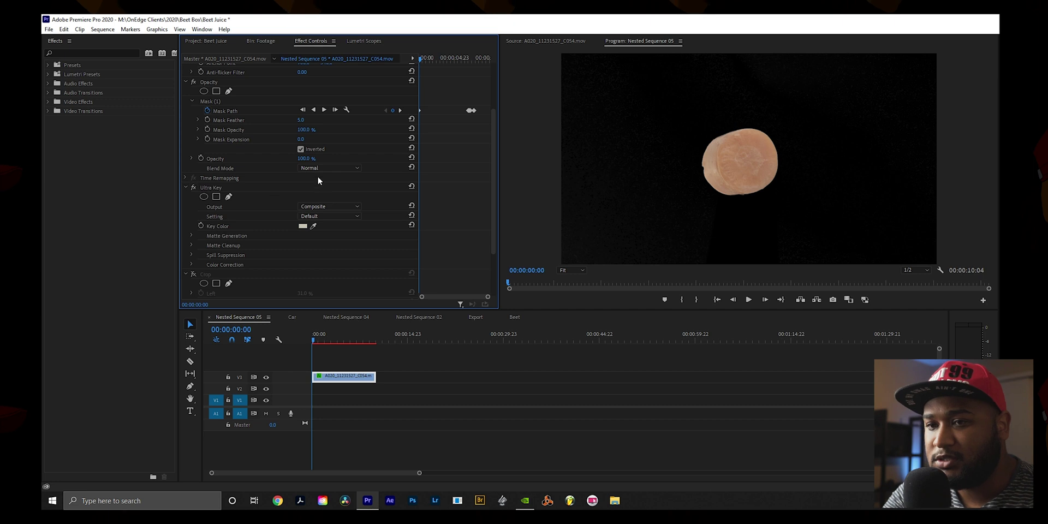
scroll(318, 180, down, 2)
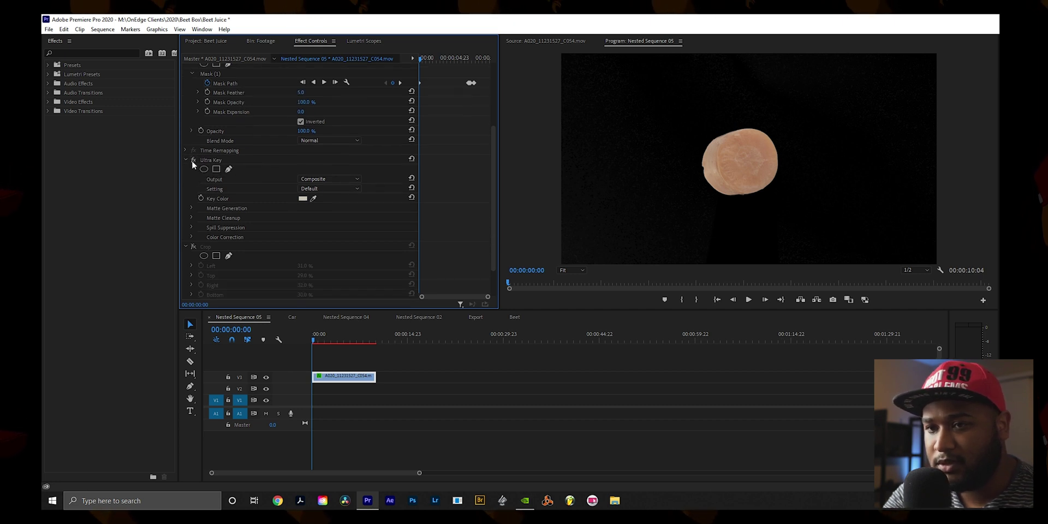
Compare Crop on and off near 7 seconds, leaving it on at 31/29/33/30% to hide the blue cube
click(193, 247)
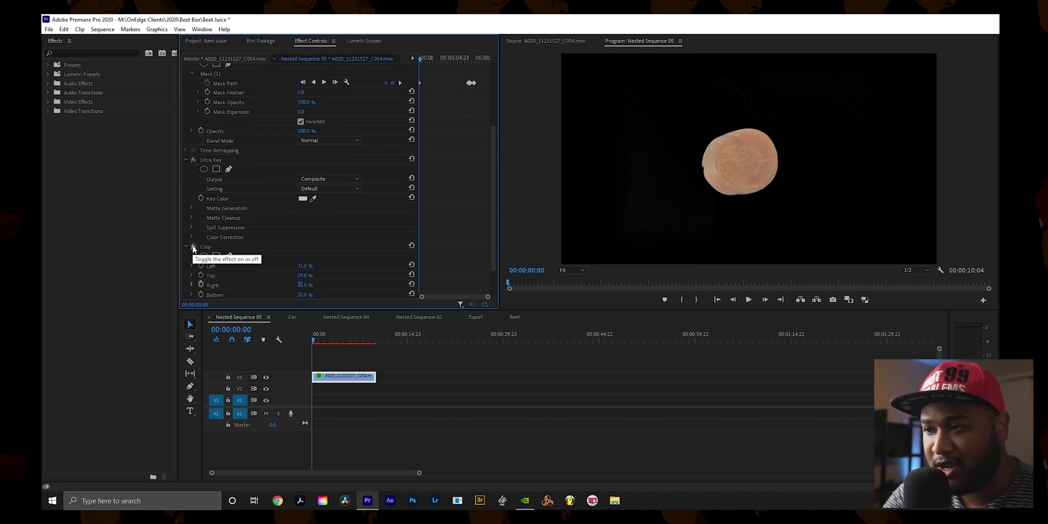
click(192, 244)
click(192, 244)
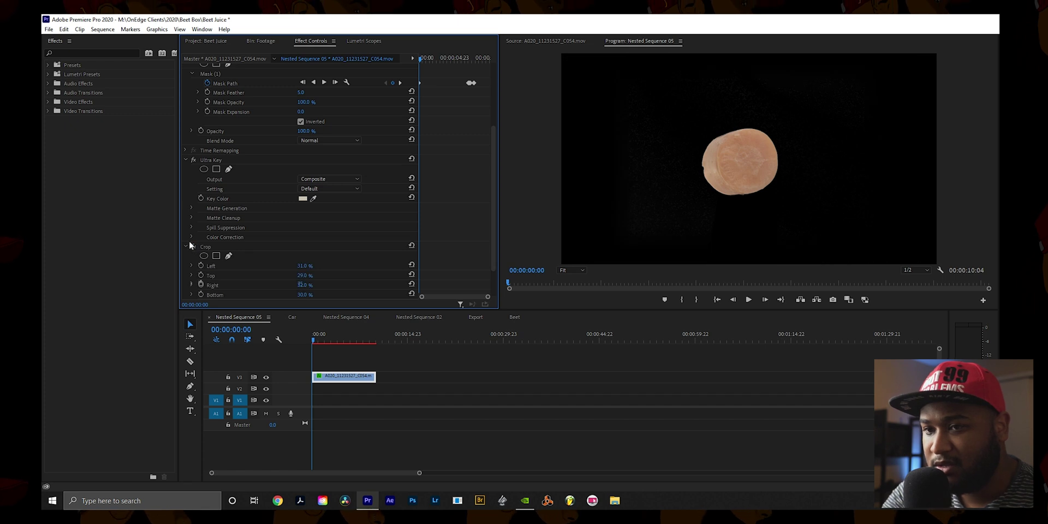
click(191, 244)
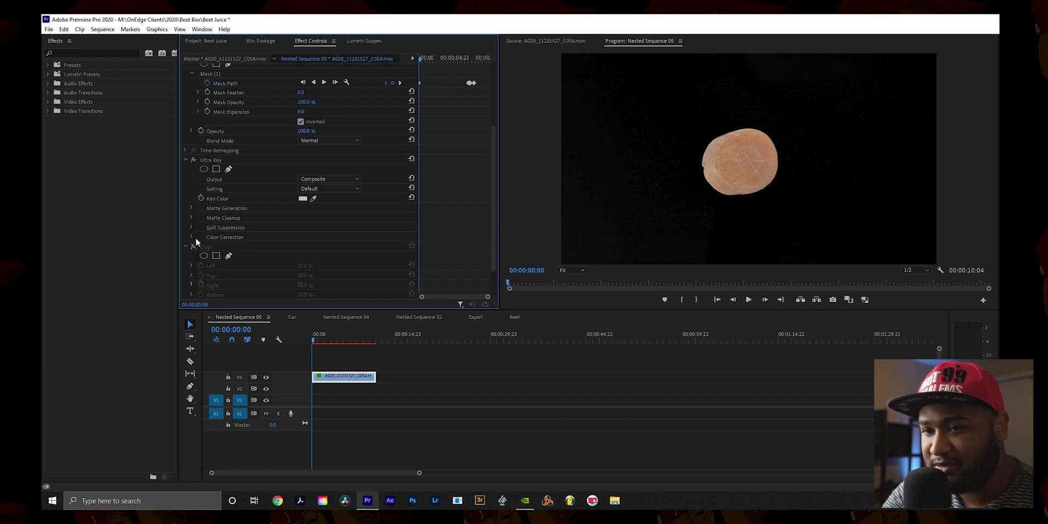
click(193, 246)
drag(331, 338, 358, 333)
click(193, 247)
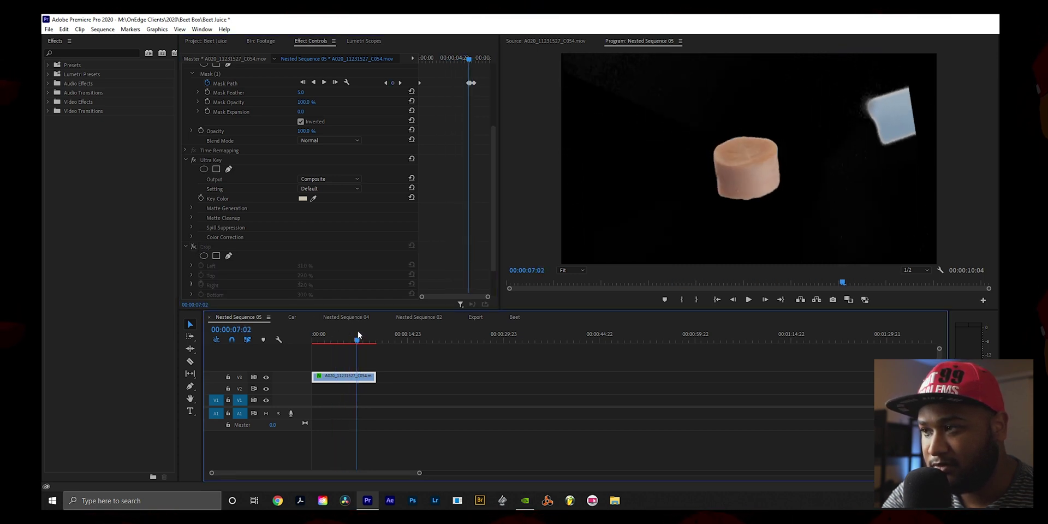
click(196, 246)
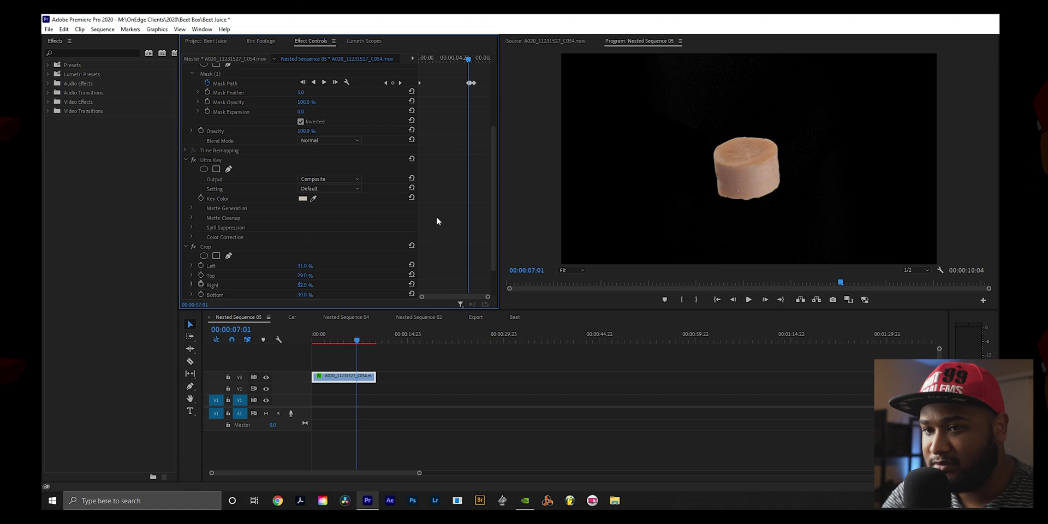
scroll(438, 217, up, 1)
scroll(440, 215, up, 5)
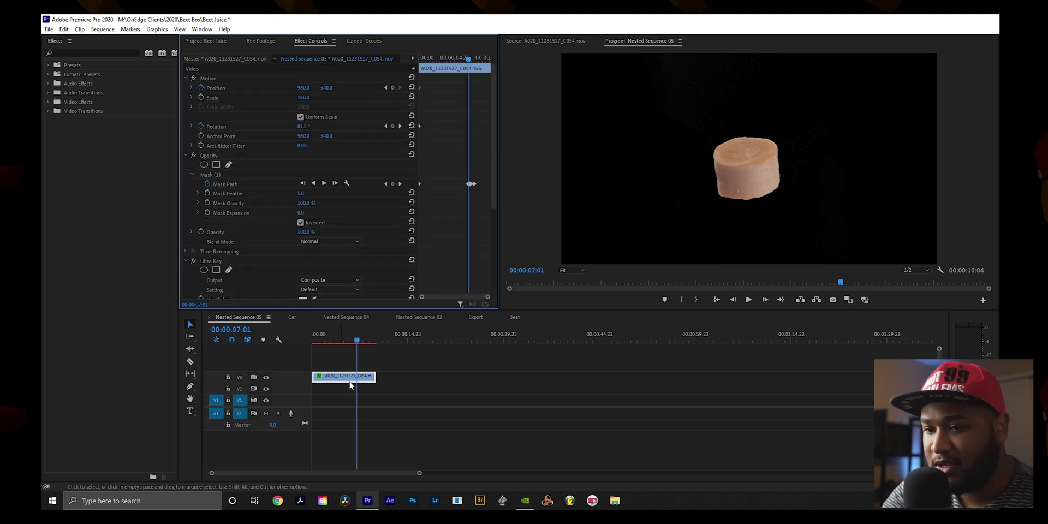
Switch to the Car sequence and scrub through the rotating stack of carrot slice copies
click(294, 317)
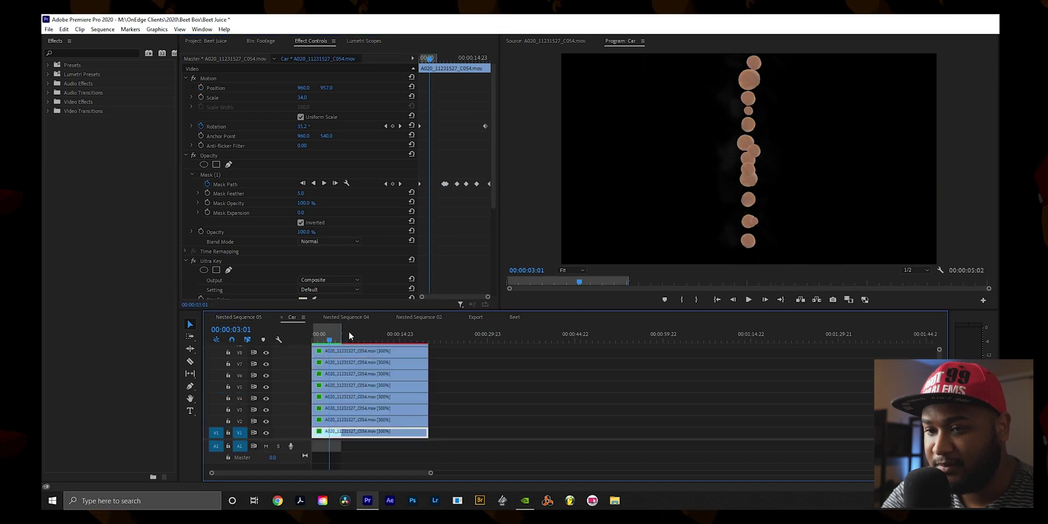
drag(328, 340, 321, 340)
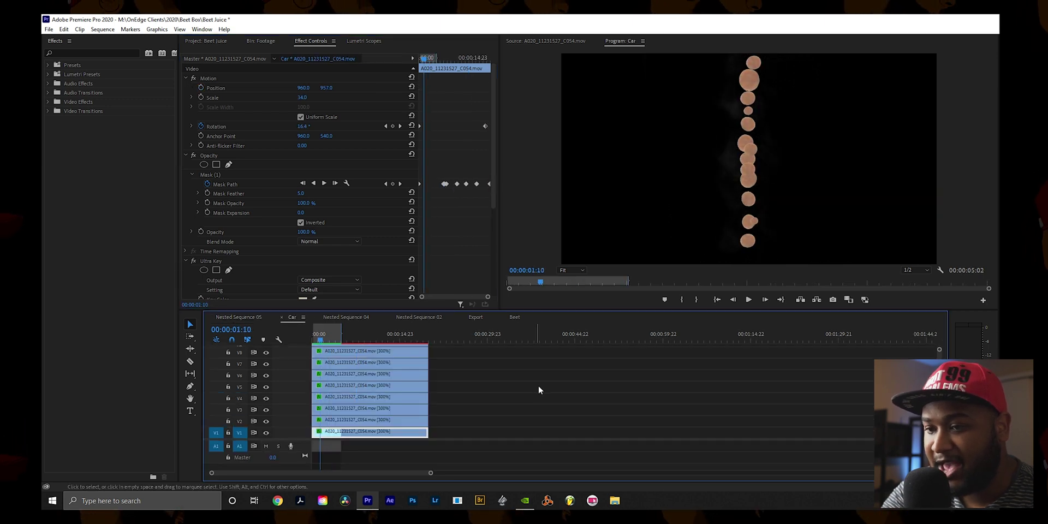
scroll(536, 391, down, 1)
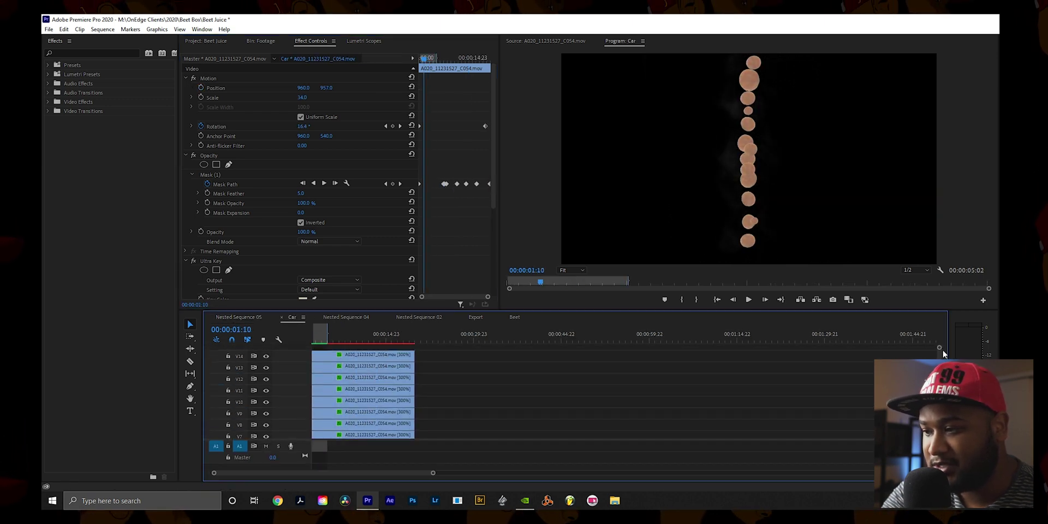
scroll(942, 358, up, 3)
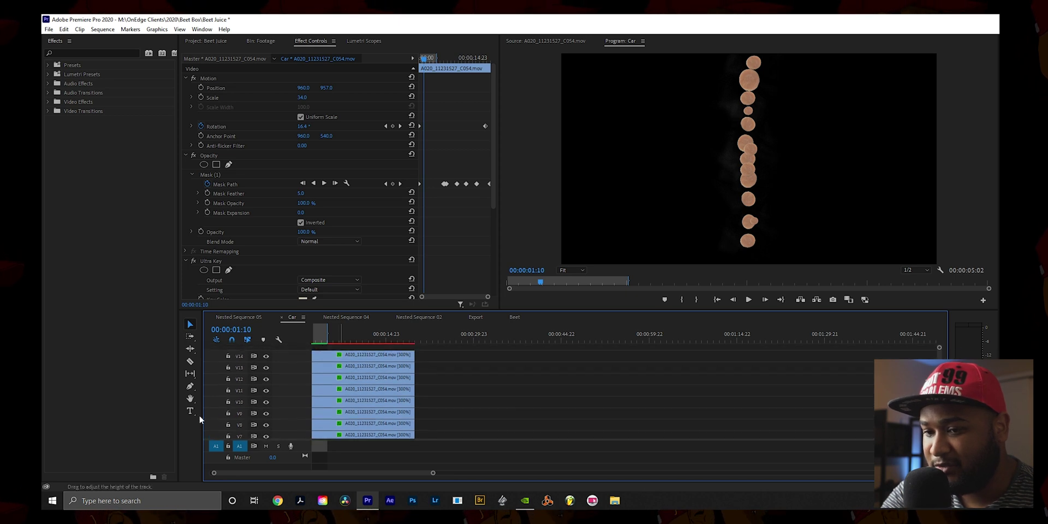
scroll(943, 359, down, 3)
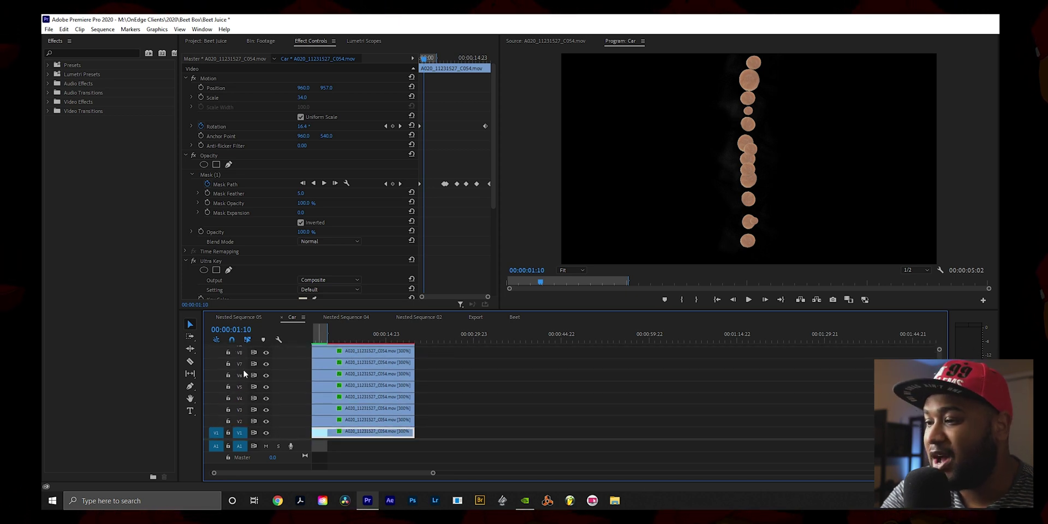
drag(331, 468, 313, 473)
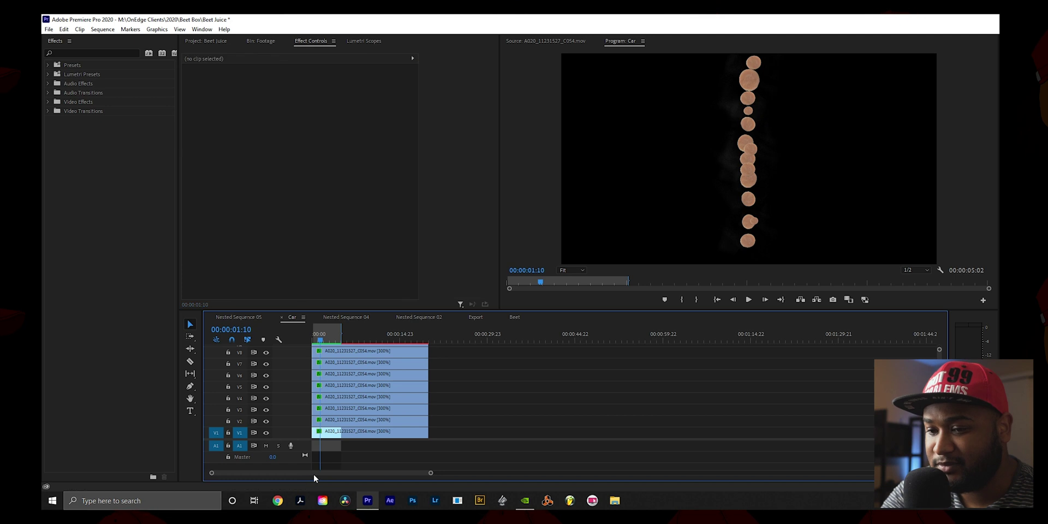
drag(325, 336, 356, 332)
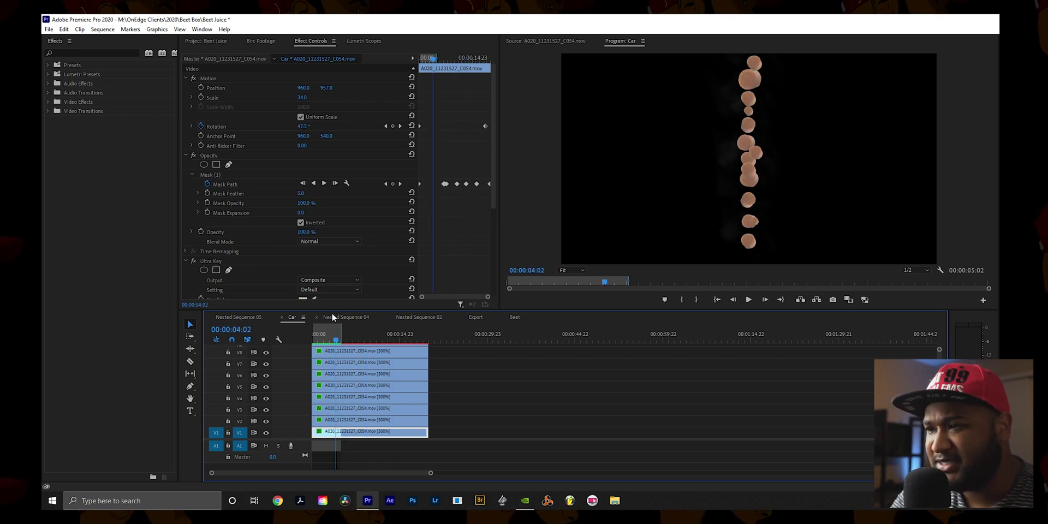
click(339, 317)
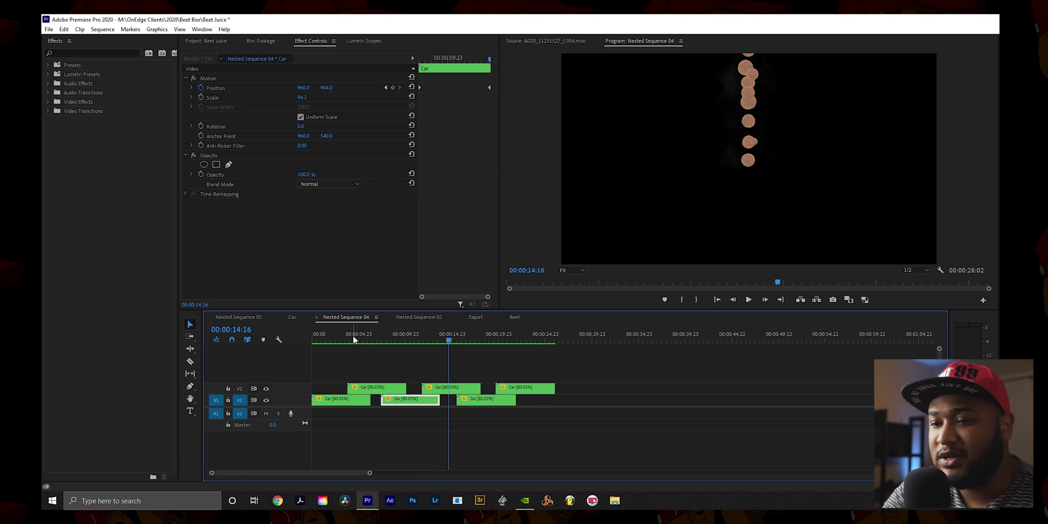
Scrub through Nested Sequence 04's staggered Car clips, then switch to Nested Sequence 02
drag(353, 335, 527, 356)
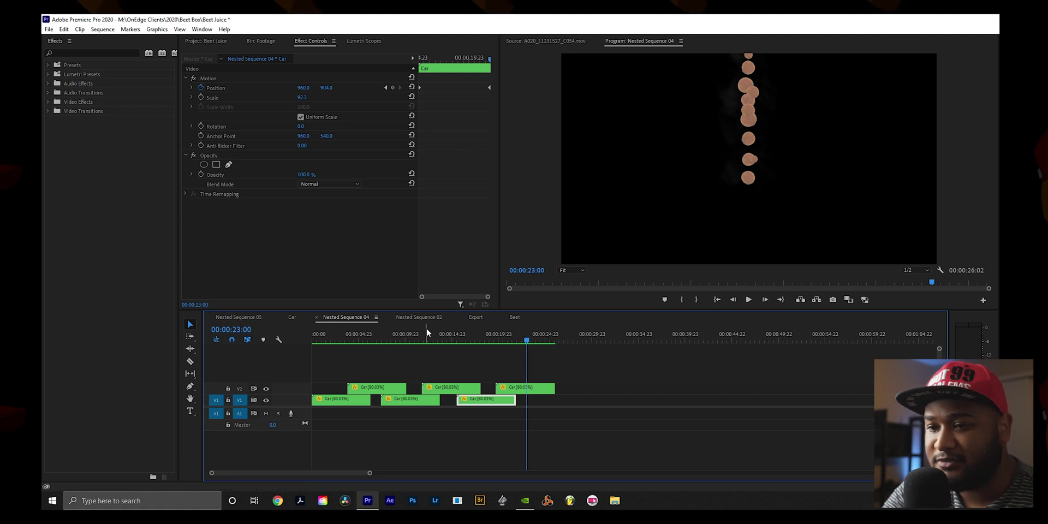
click(412, 316)
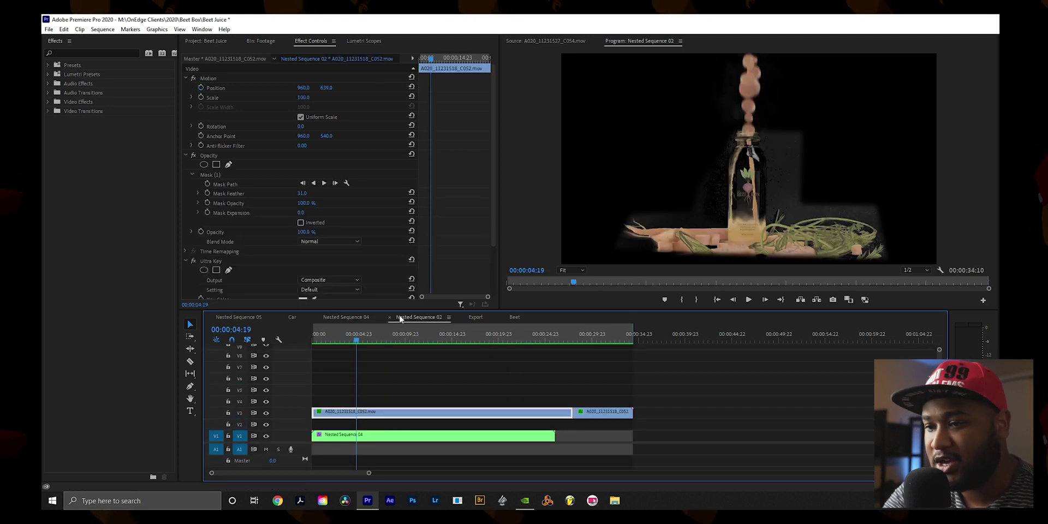
Hide track V1 in Nested Sequence 02 so only the keyed bottle shows around seven seconds
mouse_move(357, 340)
mouse_down()
mouse_move(498, 339)
mouse_move(327, 341)
mouse_move(417, 342)
mouse_move(360, 339)
mouse_up()
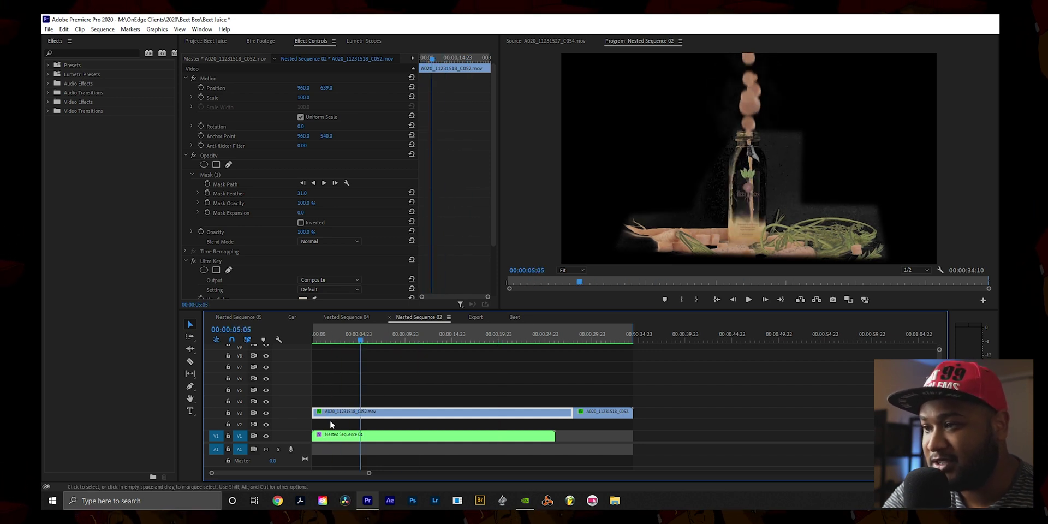
click(265, 436)
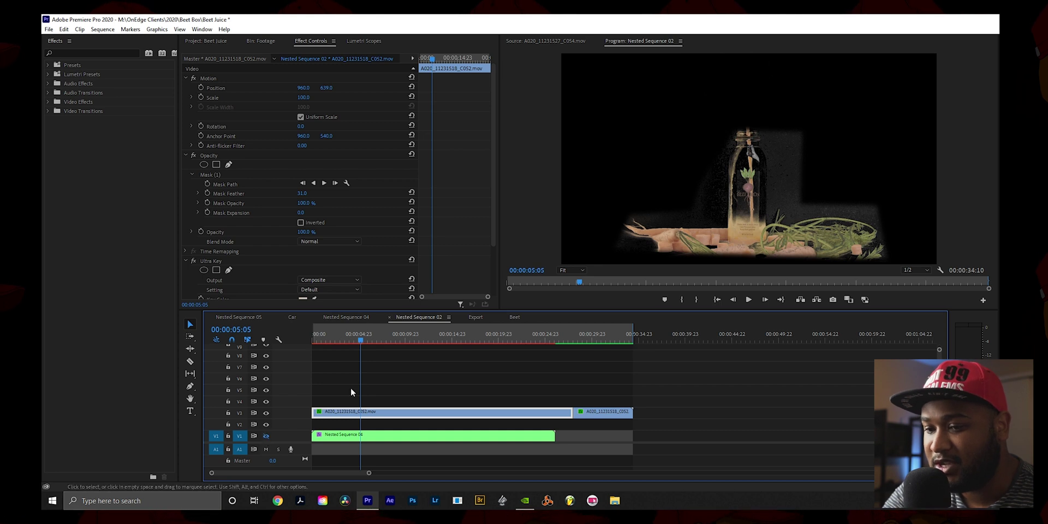
drag(334, 336, 382, 333)
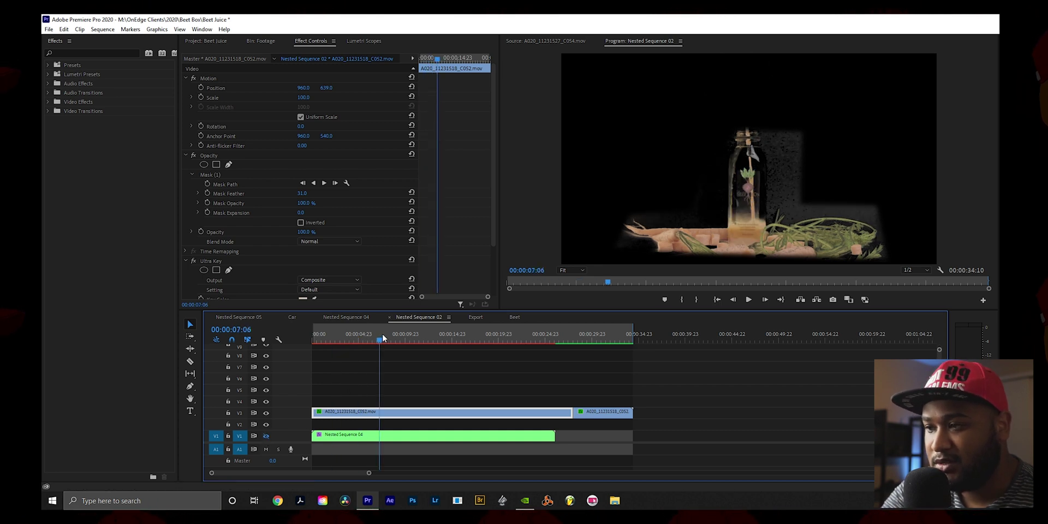
click(260, 41)
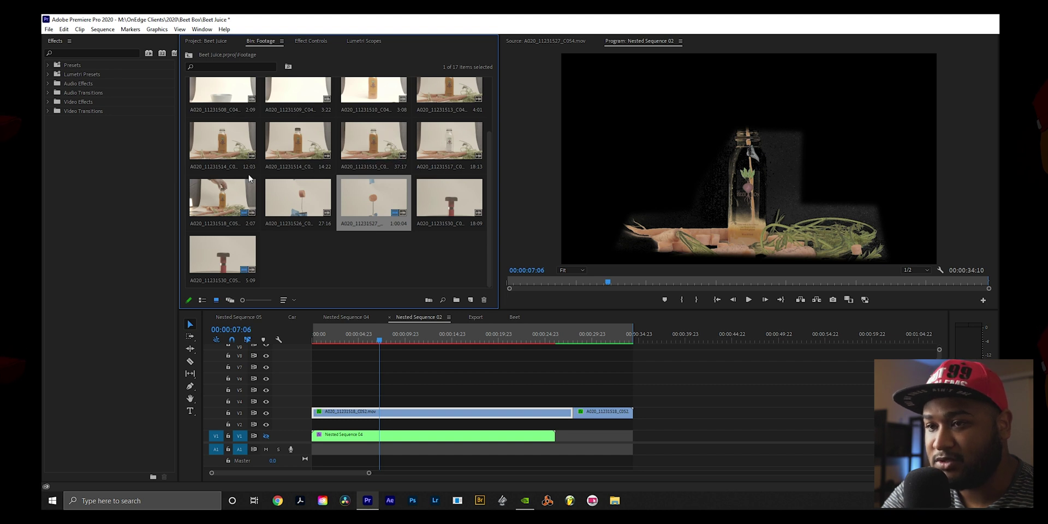
Load raw pour clip A020_11231518_C052 in the Source monitor, scrub it, then return to the composite
double_click(211, 198)
drag(666, 270, 617, 270)
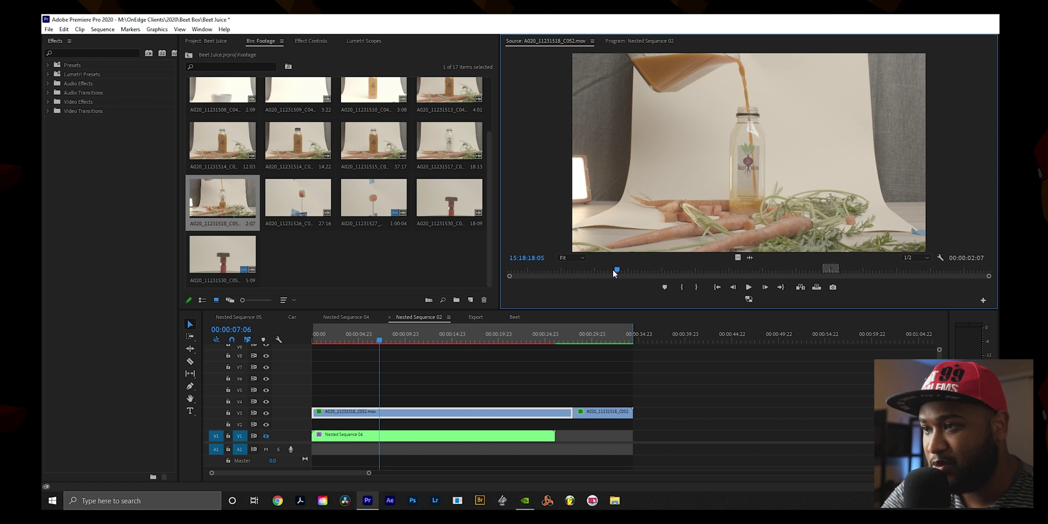
drag(616, 269, 798, 256)
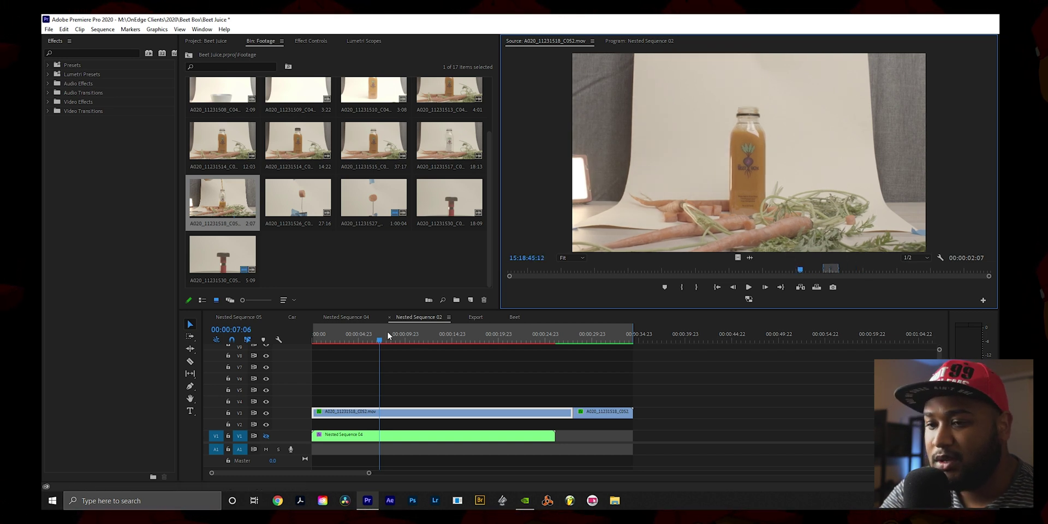
mouse_move(382, 335)
mouse_down()
mouse_move(344, 342)
mouse_move(382, 345)
mouse_up()
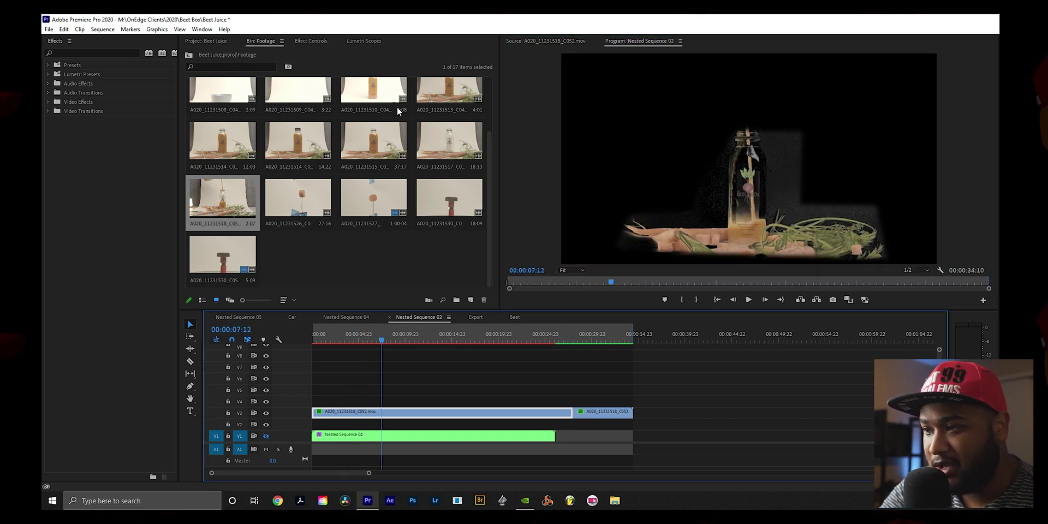
Compare the bottle shot with its Opacity mask and Ultra Key off, then re-enable both
click(311, 41)
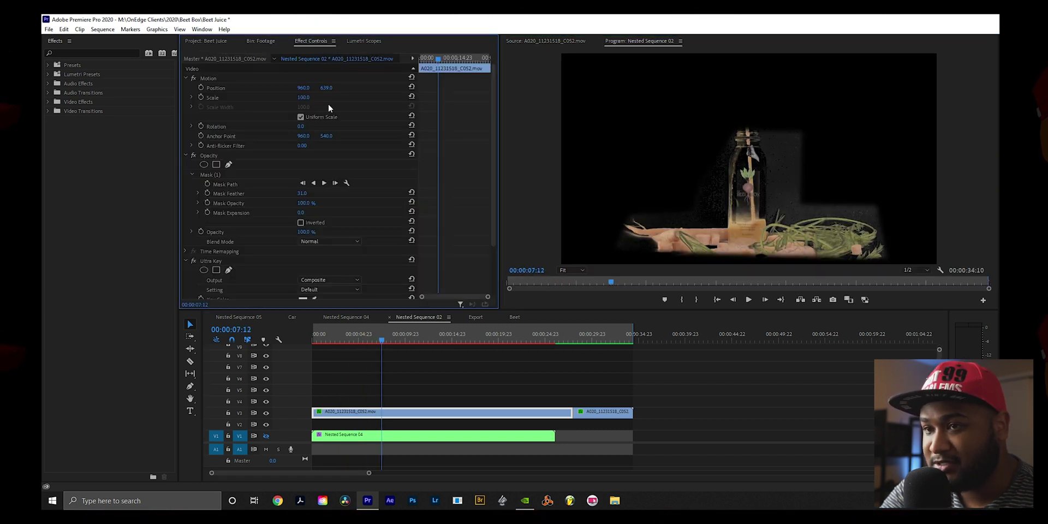
click(193, 155)
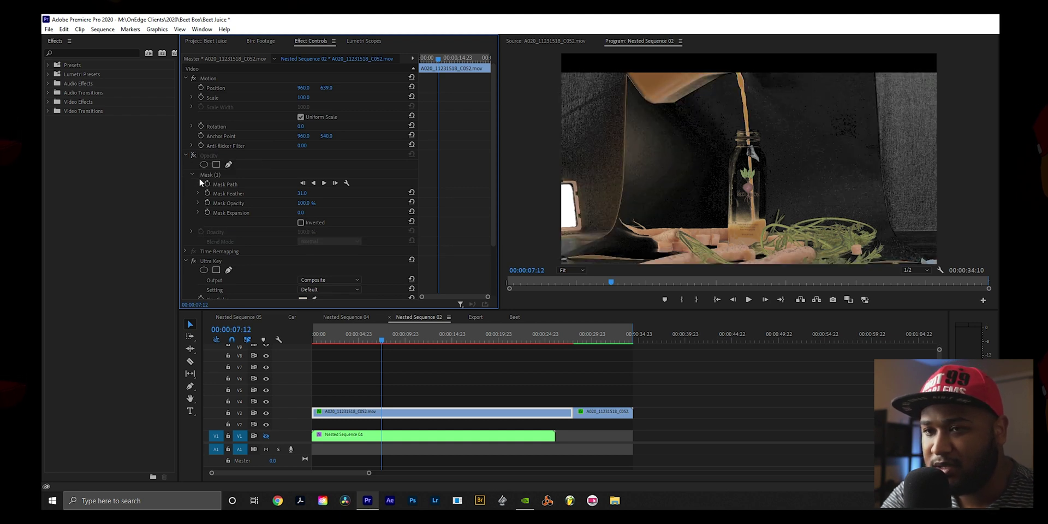
click(194, 259)
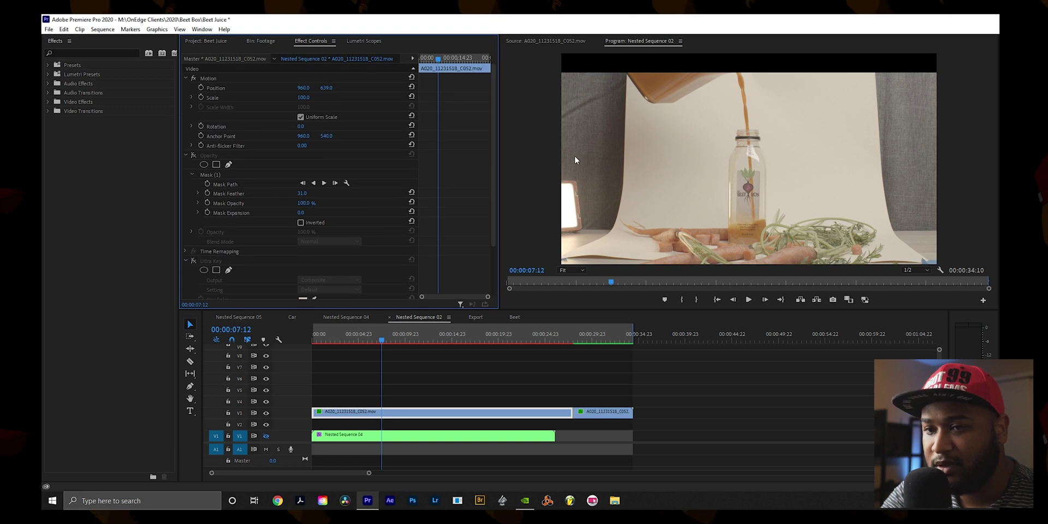
click(194, 155)
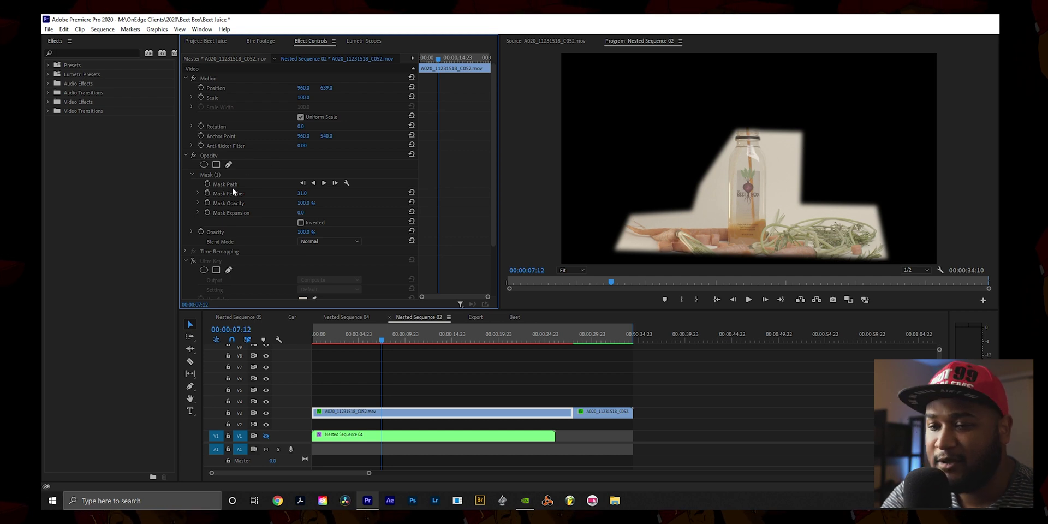
click(192, 261)
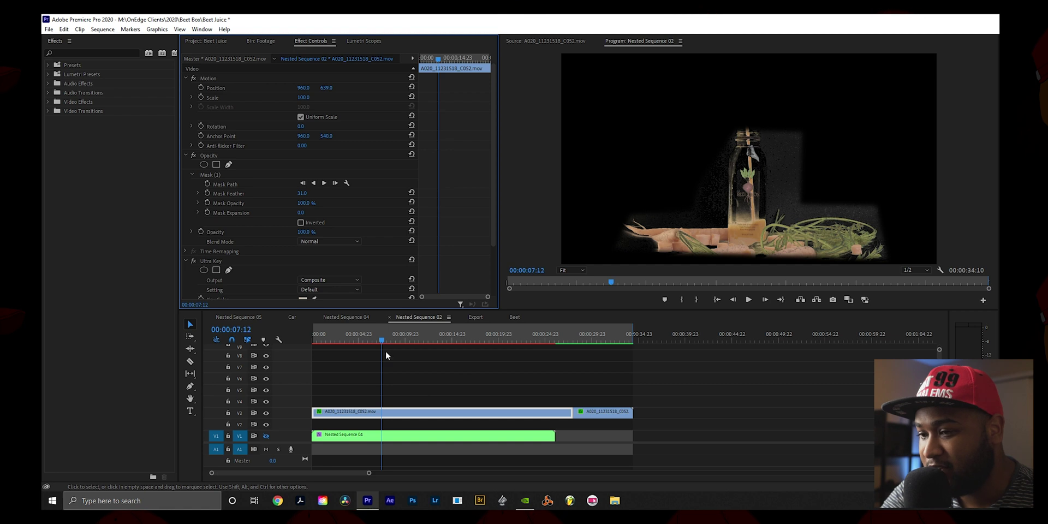
drag(382, 340, 424, 340)
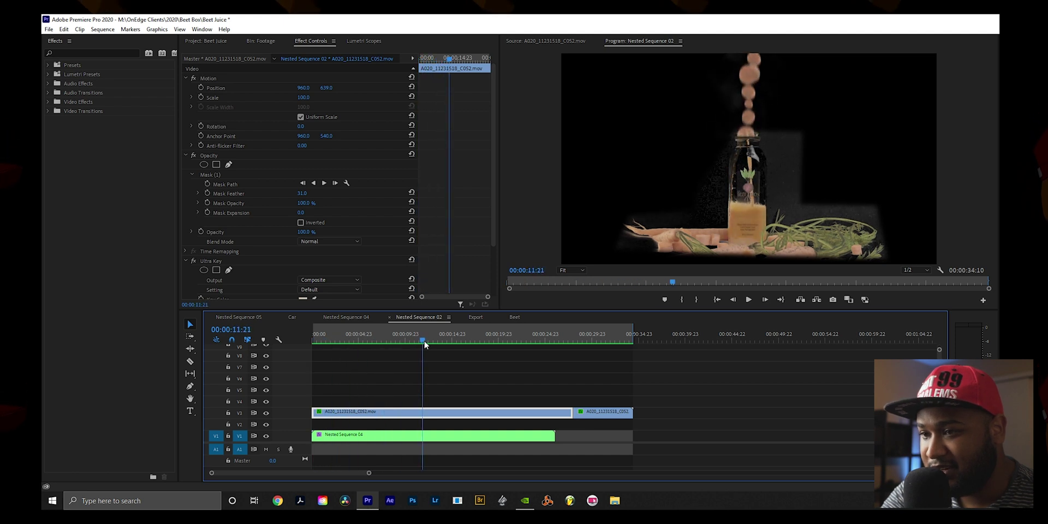
scroll(470, 174, down, 2)
scroll(466, 191, up, 2)
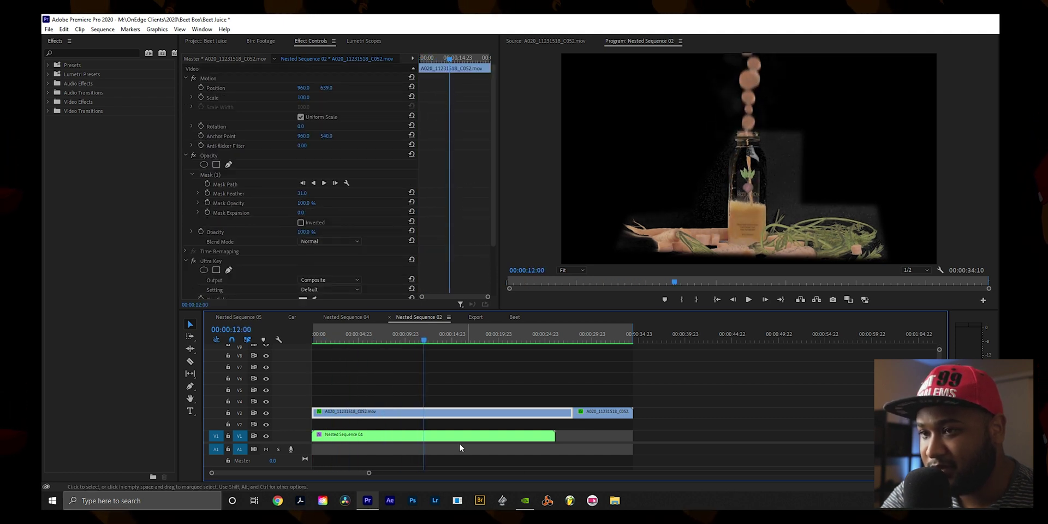
Play the falling carrots in Nested Sequence 04, preview Nested Sequence 02, then switch to Export
click(347, 317)
drag(356, 341, 309, 335)
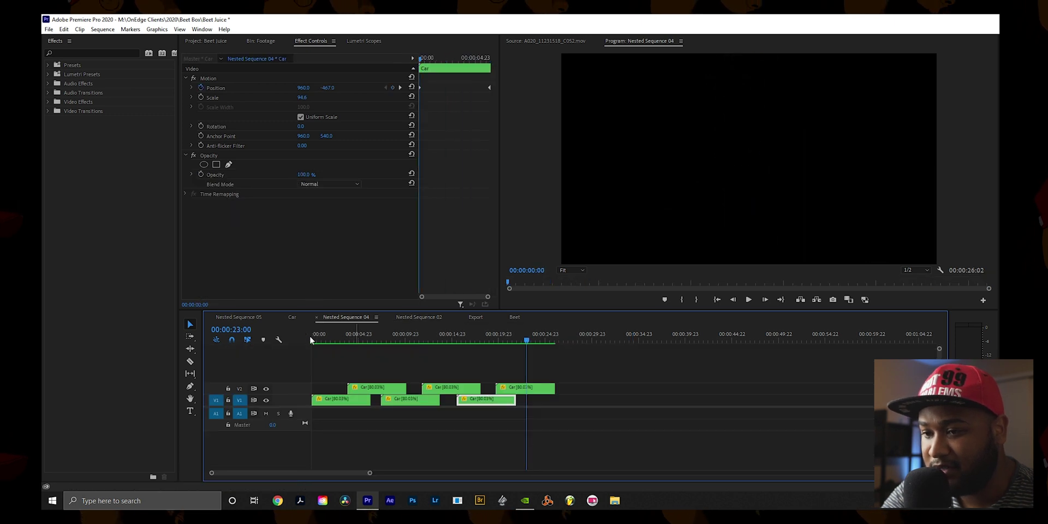
key(space)
click(436, 341)
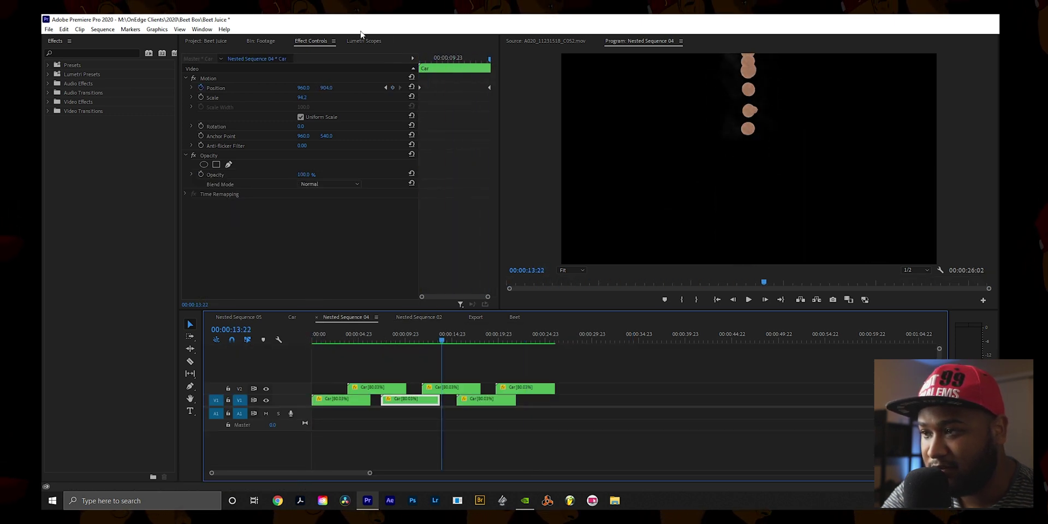
click(416, 317)
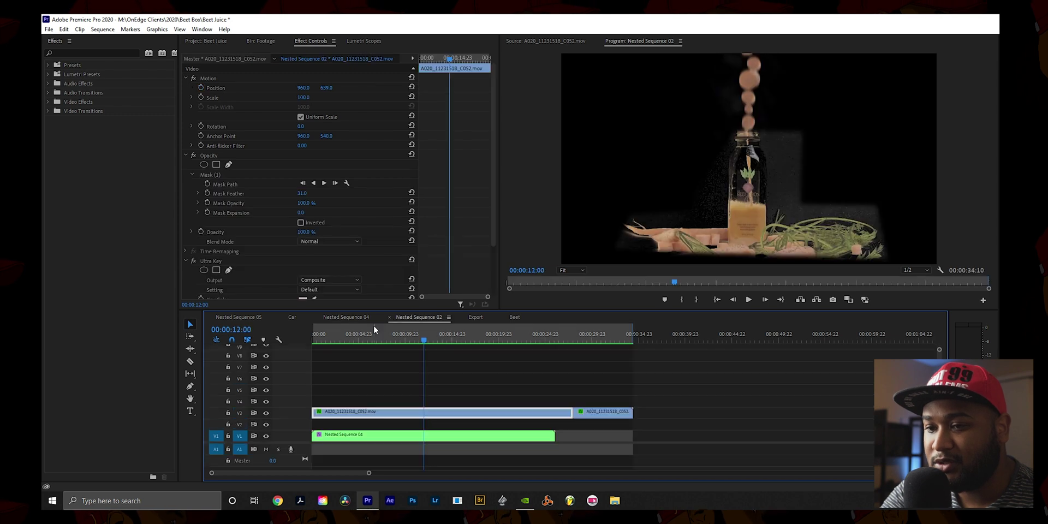
drag(353, 343, 493, 336)
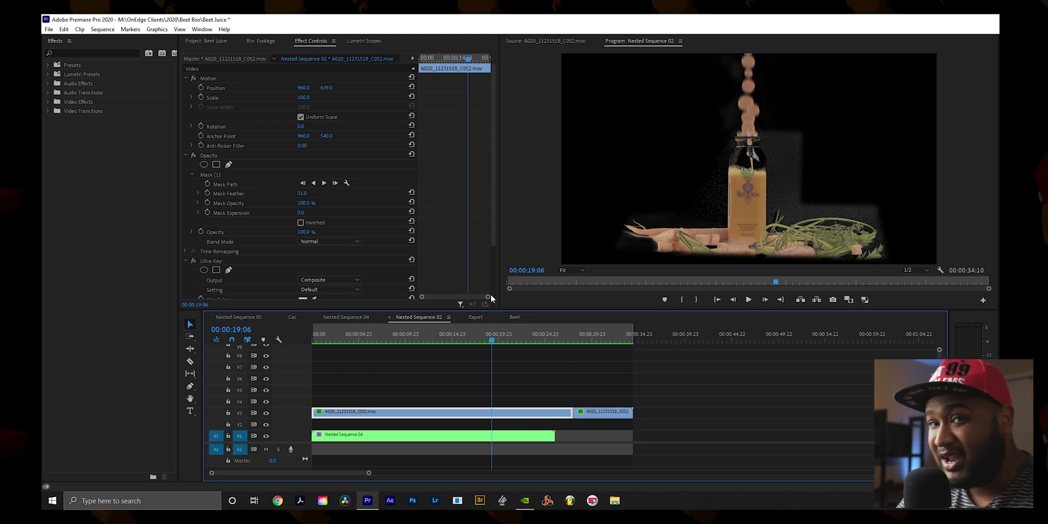
click(476, 317)
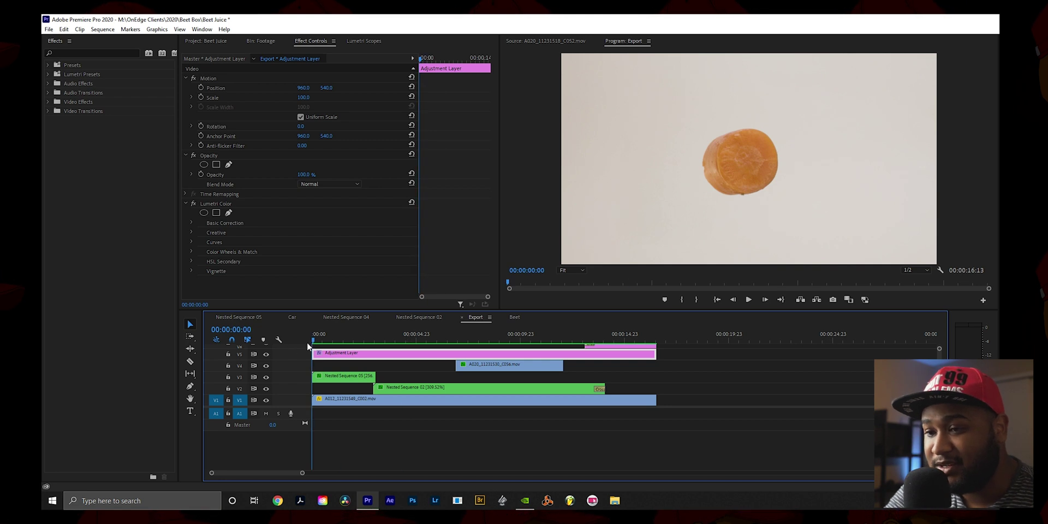
drag(314, 345, 376, 341)
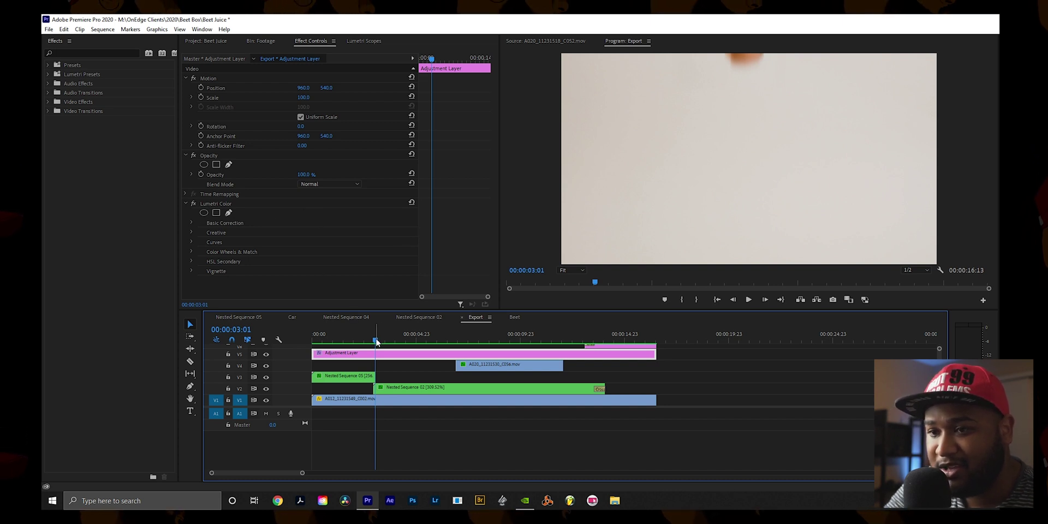
mouse_move(376, 342)
mouse_down()
mouse_move(362, 343)
mouse_move(374, 342)
mouse_up()
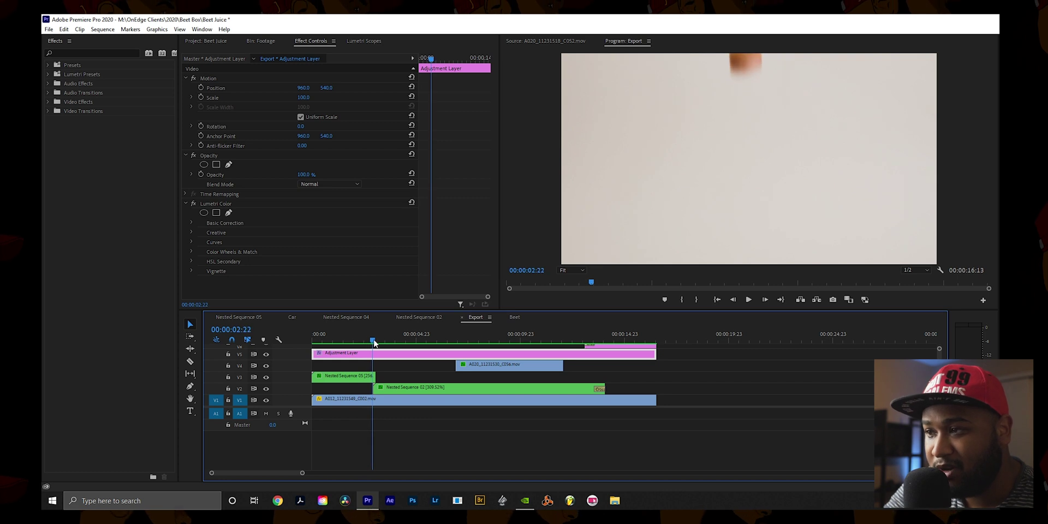
double_click(369, 377)
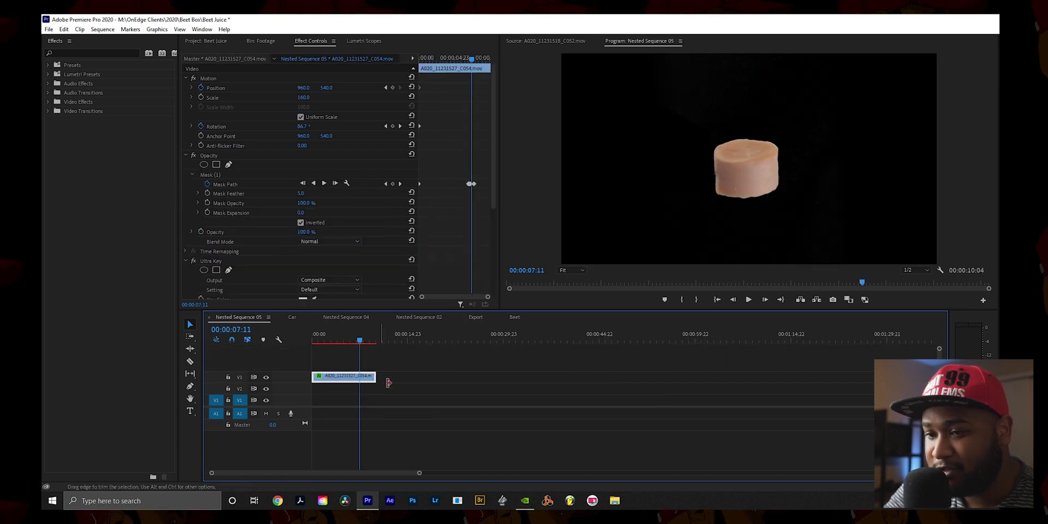
drag(366, 339, 341, 339)
click(473, 317)
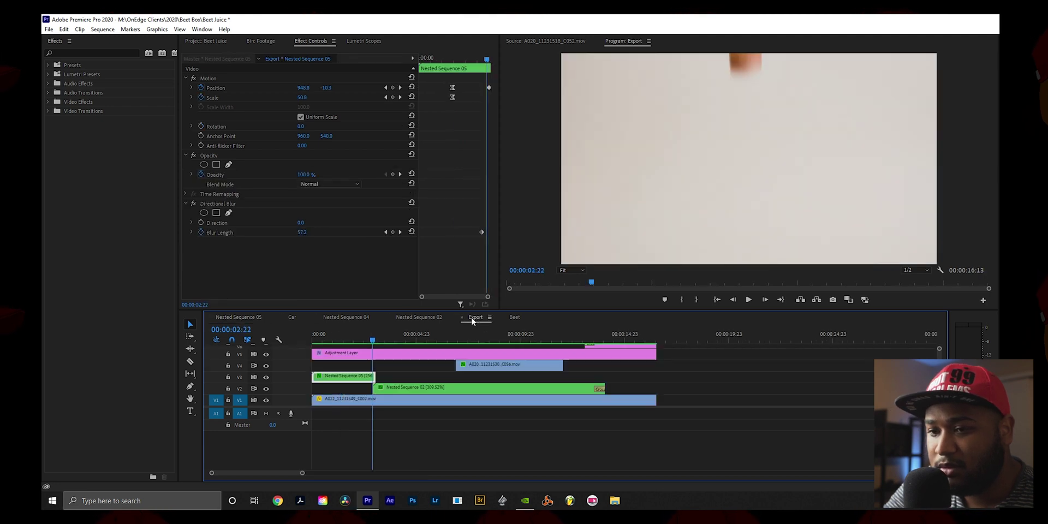
mouse_move(375, 340)
mouse_down()
mouse_move(365, 339)
mouse_move(375, 340)
mouse_up()
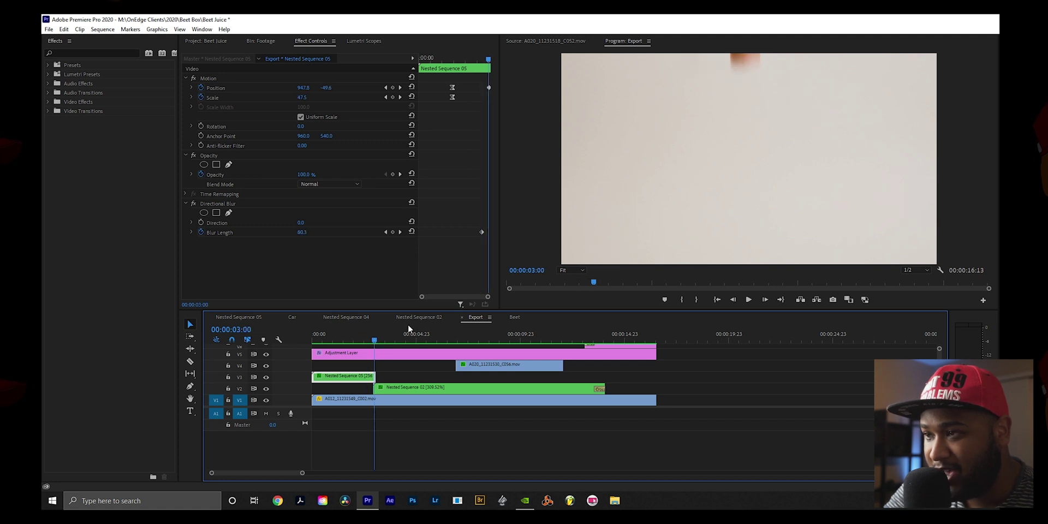
drag(375, 340, 539, 354)
key(space)
click(451, 340)
click(429, 357)
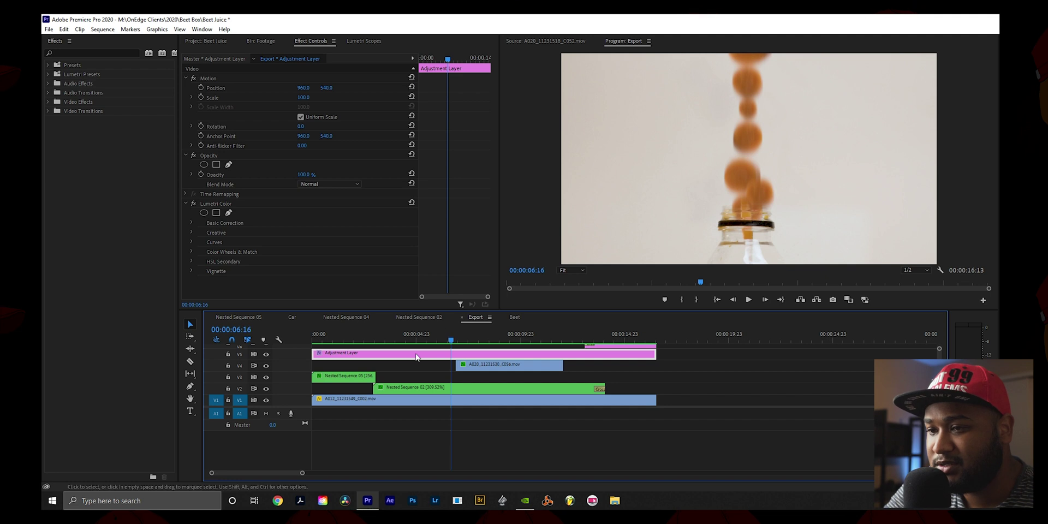
click(408, 338)
click(415, 386)
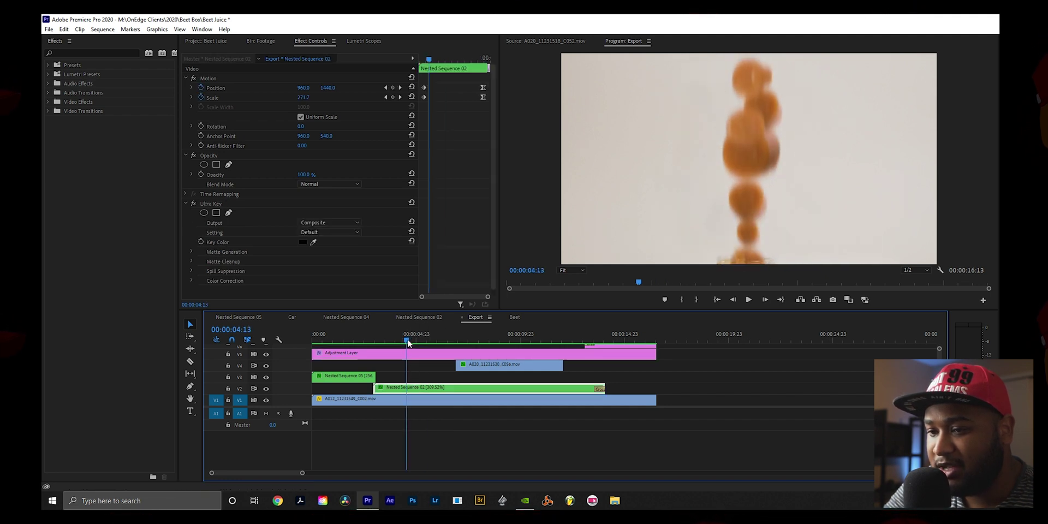
drag(409, 340, 389, 345)
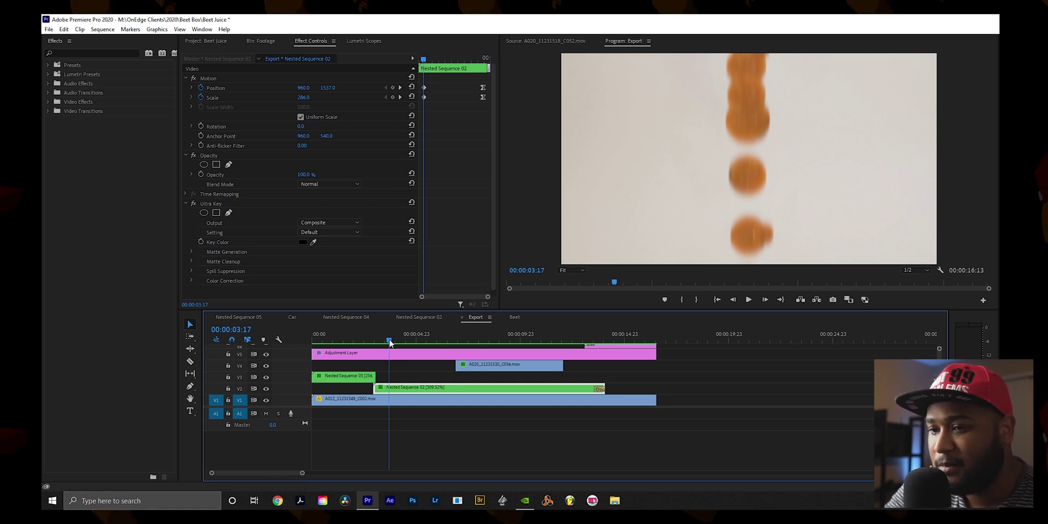
drag(390, 343, 459, 345)
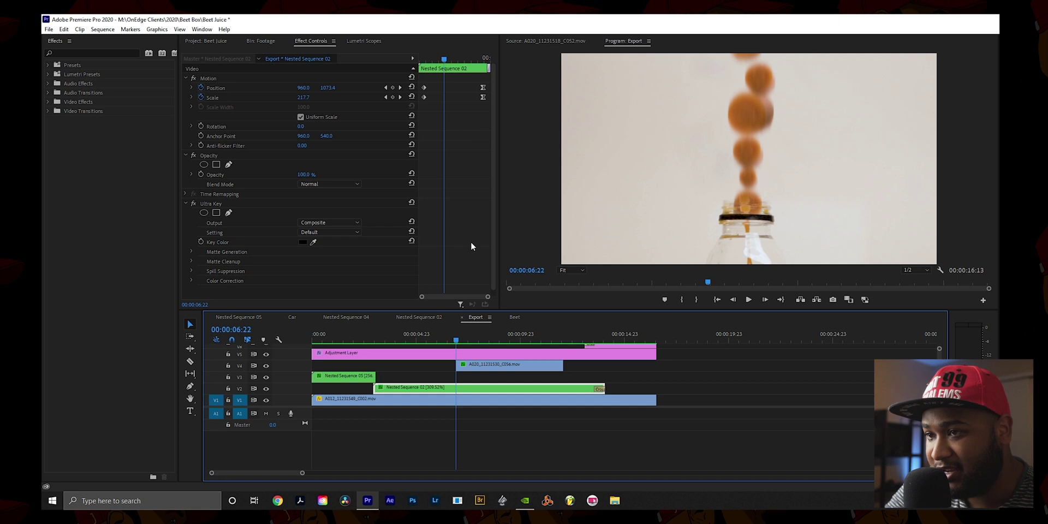
key(space)
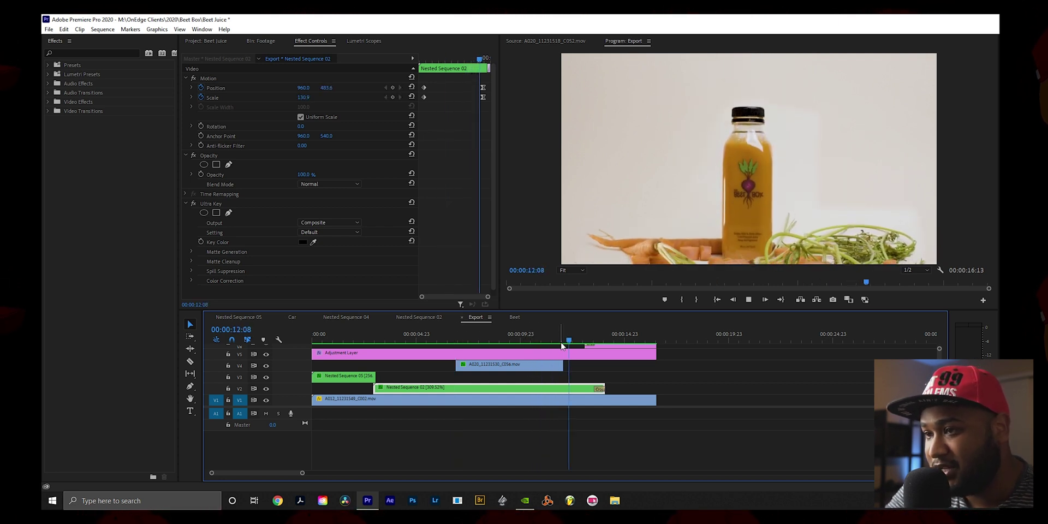
drag(562, 335, 504, 325)
Load raw carrot clip A020_11231530_C056 in the Source monitor and scrub through it
click(527, 369)
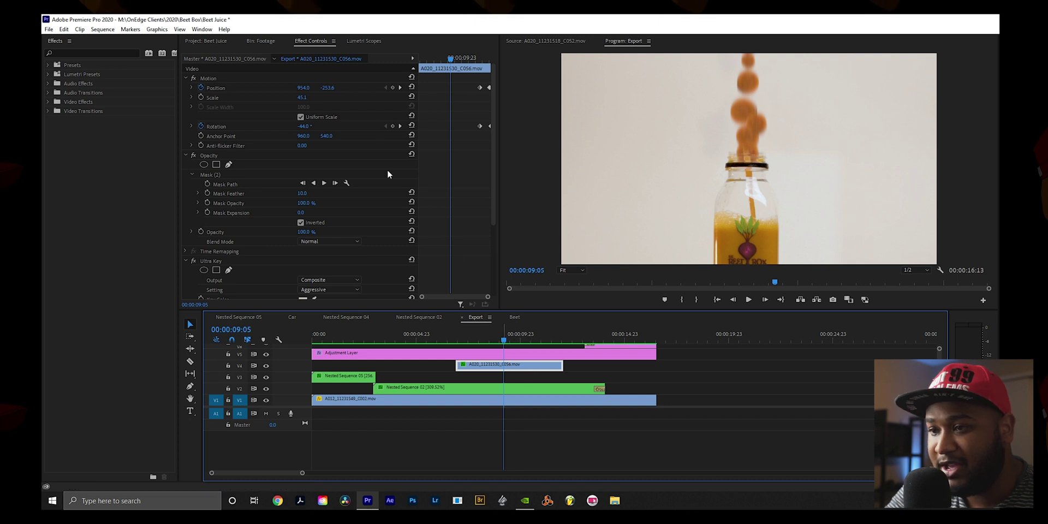
click(261, 41)
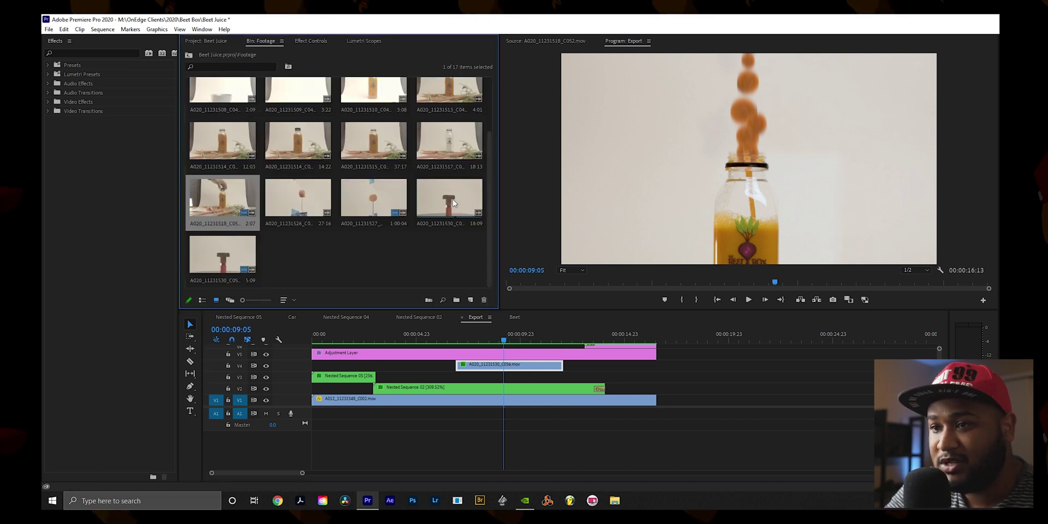
double_click(453, 200)
drag(767, 270, 818, 267)
key(space)
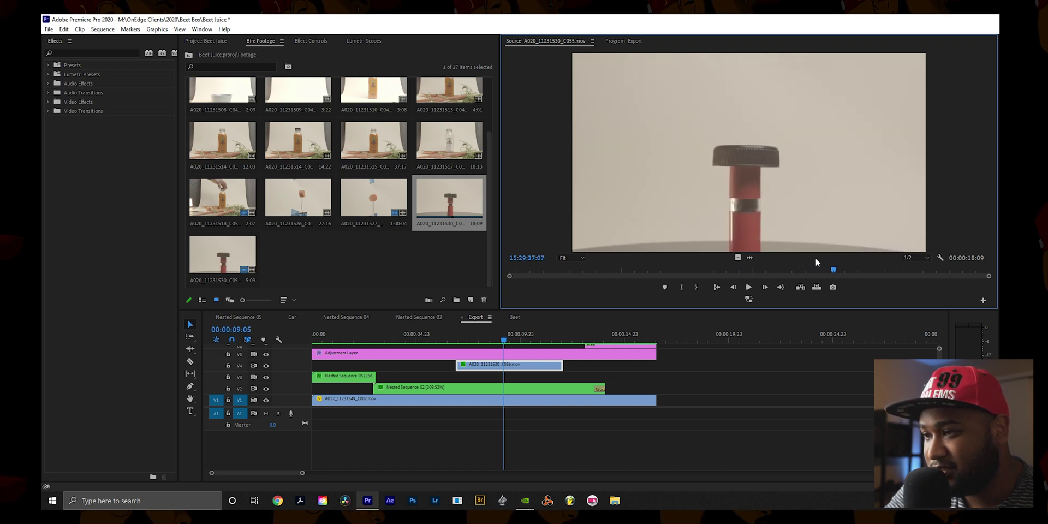
double_click(242, 254)
drag(243, 254, 733, 318)
drag(596, 273, 651, 270)
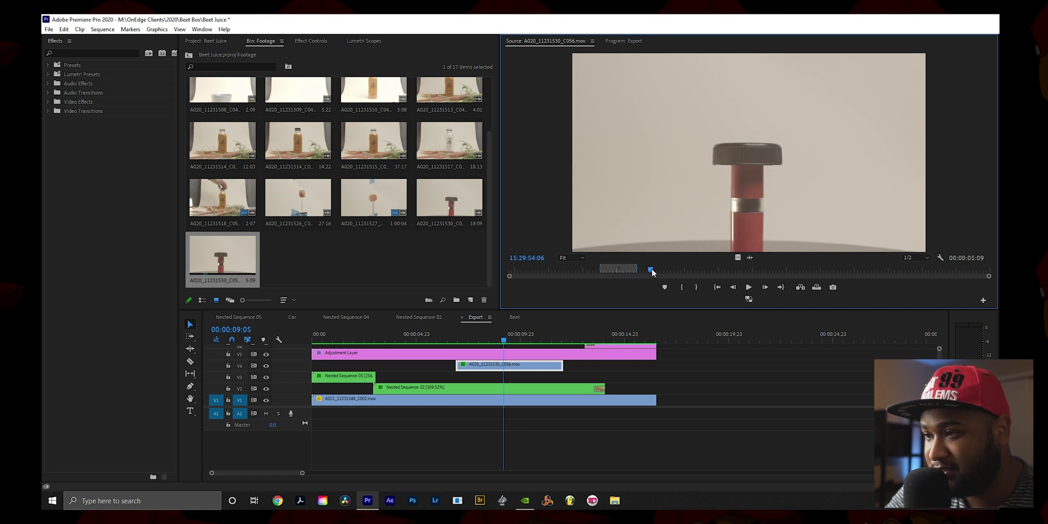
Check the Lumetri scopes, then review the composite's effect settings from 00:00:08:03 to 00:00:11:03
click(321, 40)
click(364, 41)
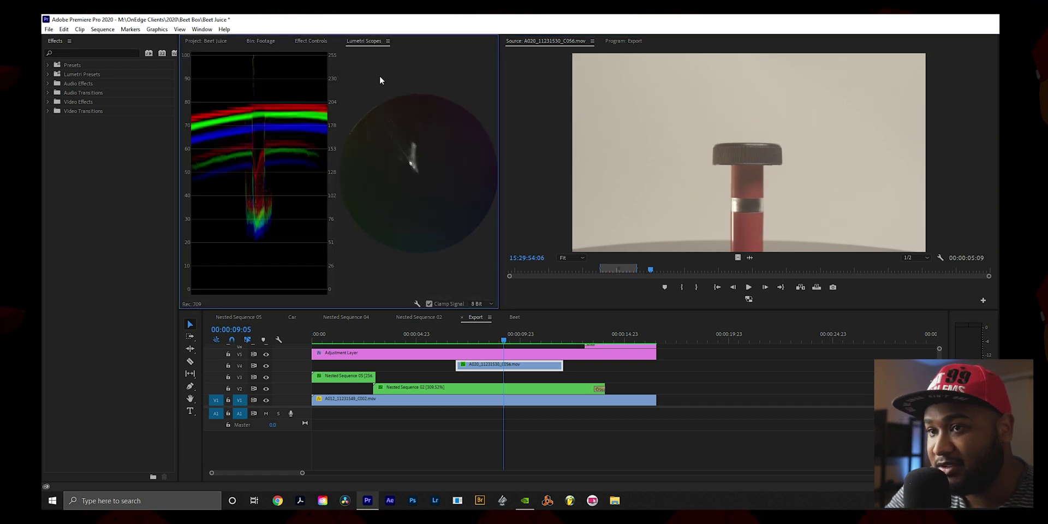
click(265, 41)
drag(510, 334, 481, 334)
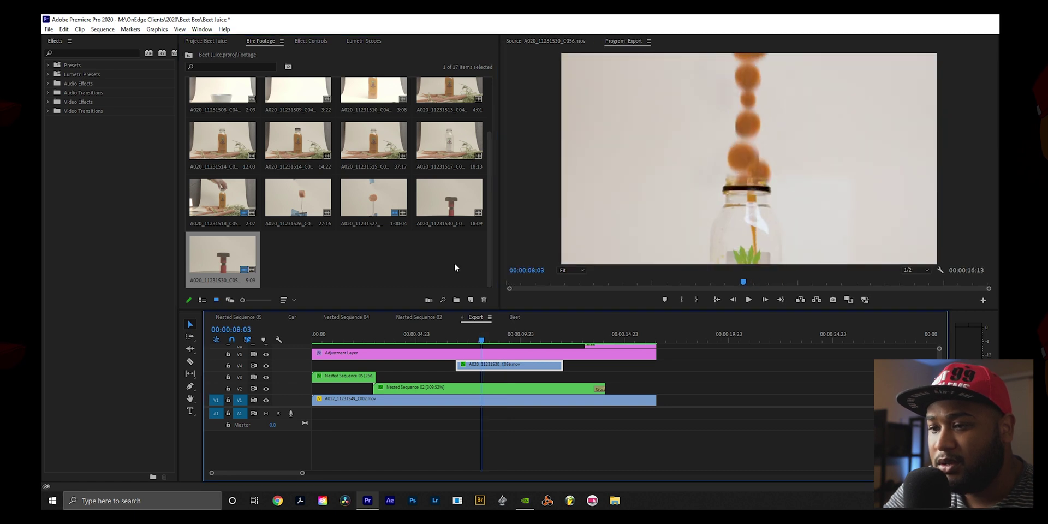
click(310, 38)
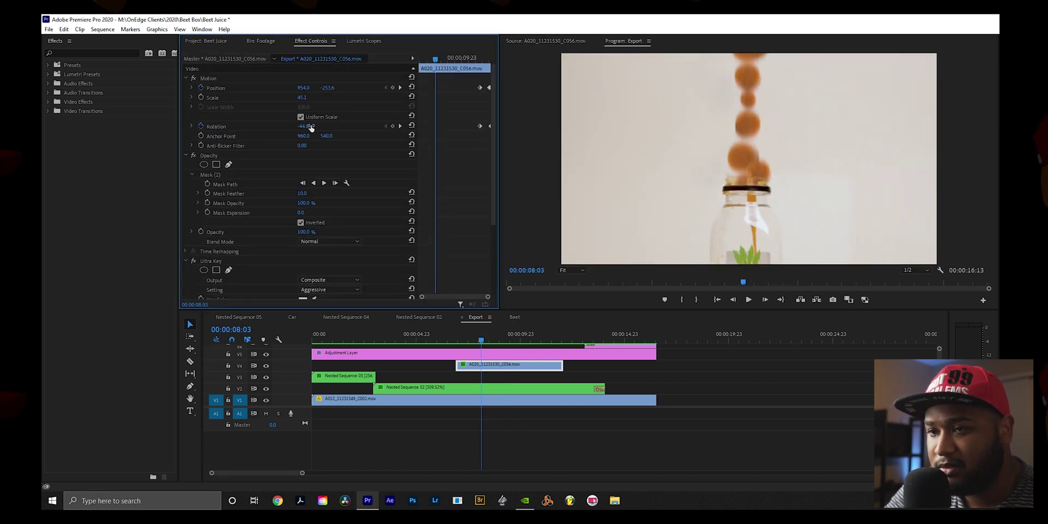
drag(440, 70, 483, 80)
click(544, 333)
drag(545, 336, 556, 336)
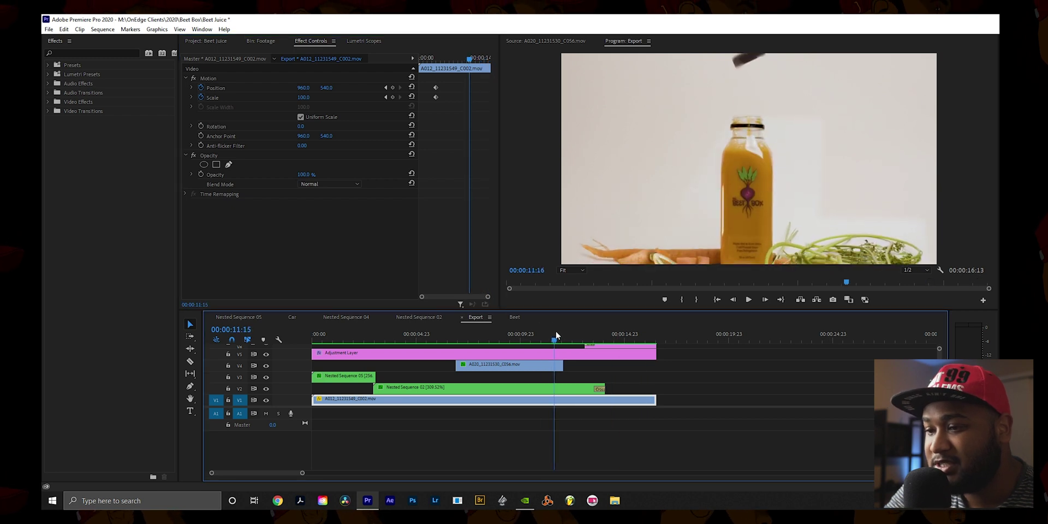
click(266, 366)
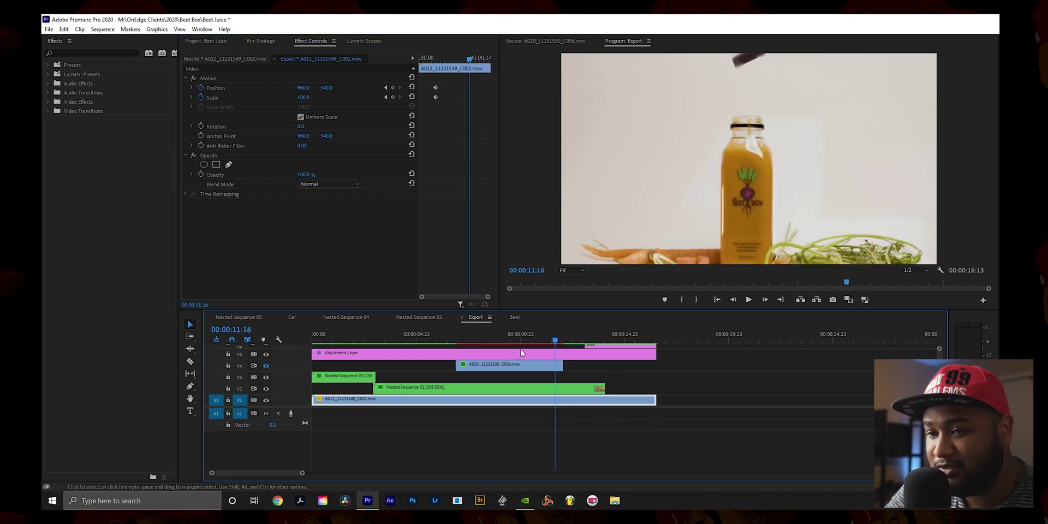
click(533, 336)
drag(534, 337, 562, 340)
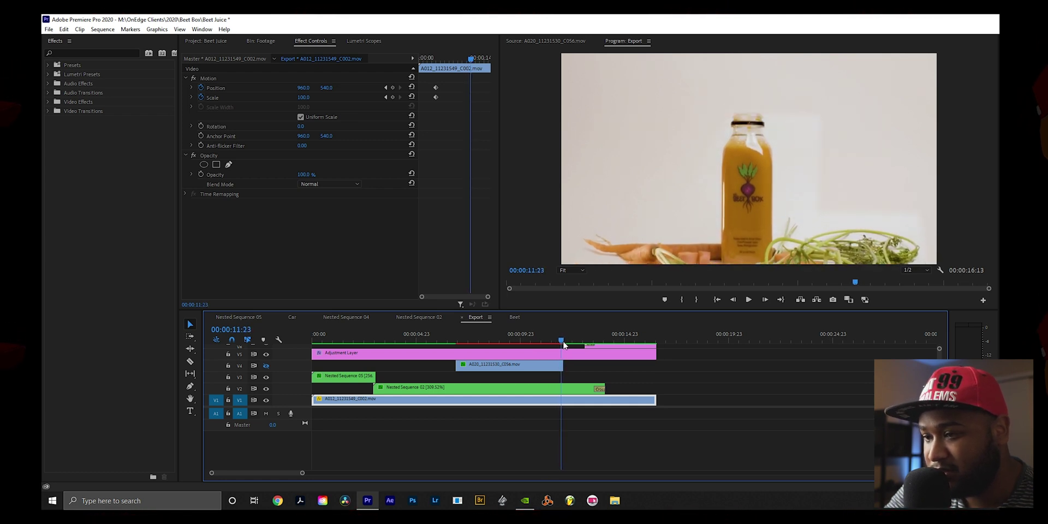
drag(562, 341, 563, 340)
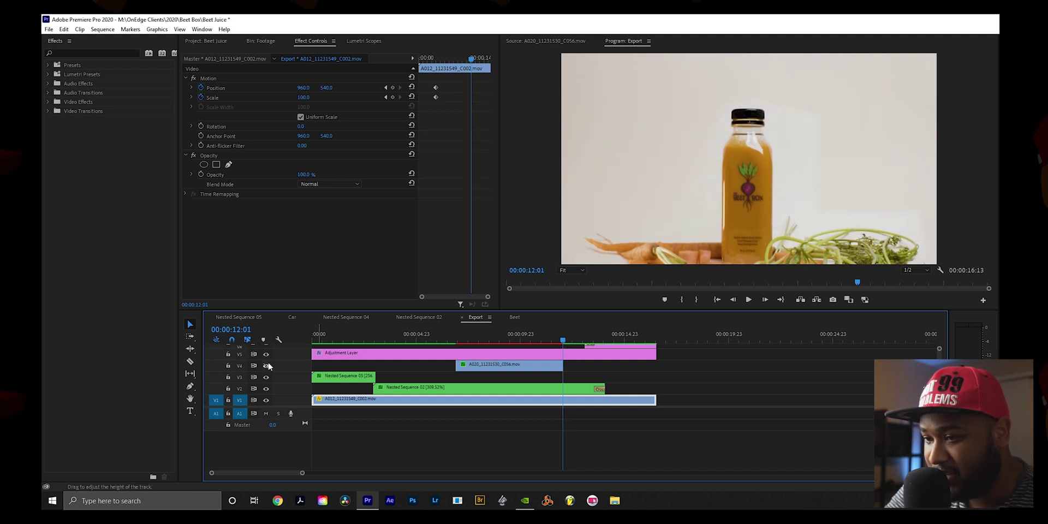
mouse_move(562, 341)
mouse_down()
mouse_move(573, 341)
mouse_move(555, 339)
mouse_up()
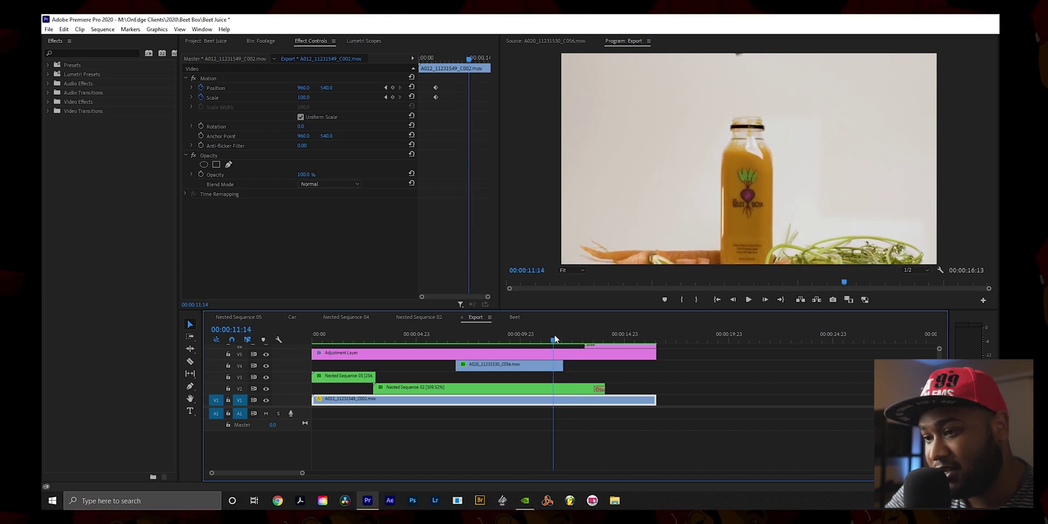
mouse_move(554, 340)
mouse_down()
mouse_move(532, 343)
mouse_move(555, 346)
mouse_up()
click(546, 365)
scroll(439, 221, down, 2)
scroll(440, 225, down, 2)
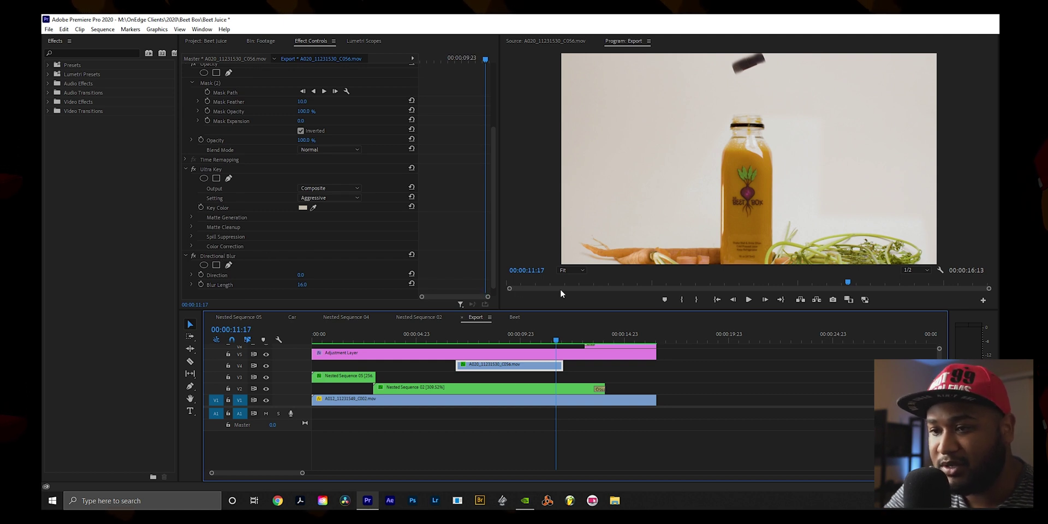
drag(853, 281, 849, 281)
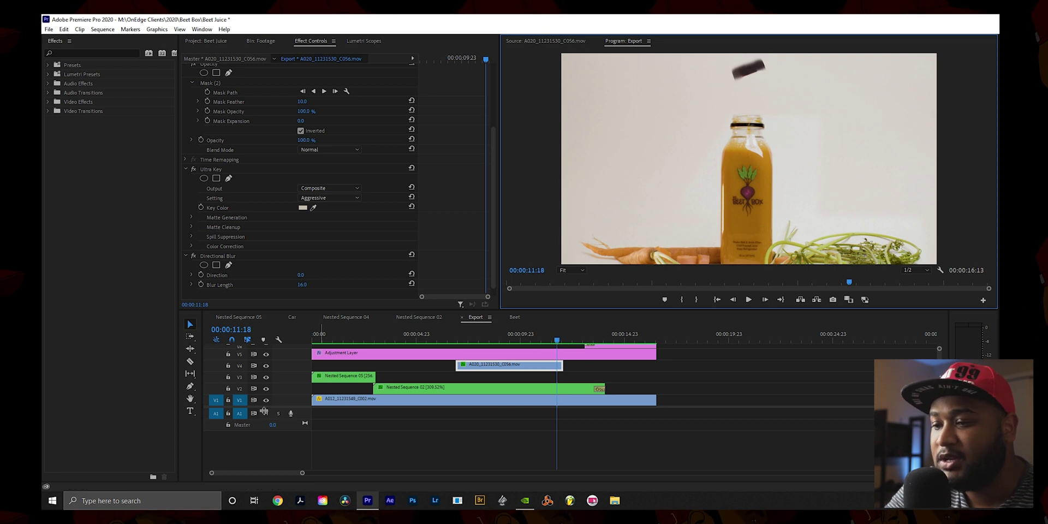
click(574, 340)
drag(576, 342, 448, 341)
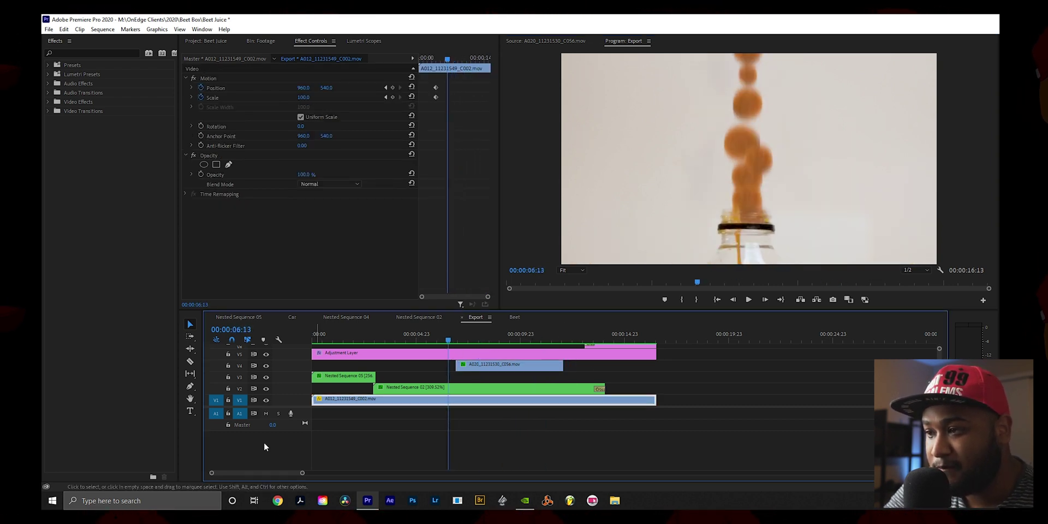
click(267, 401)
mouse_move(448, 344)
mouse_down()
mouse_move(416, 343)
mouse_move(456, 345)
mouse_up()
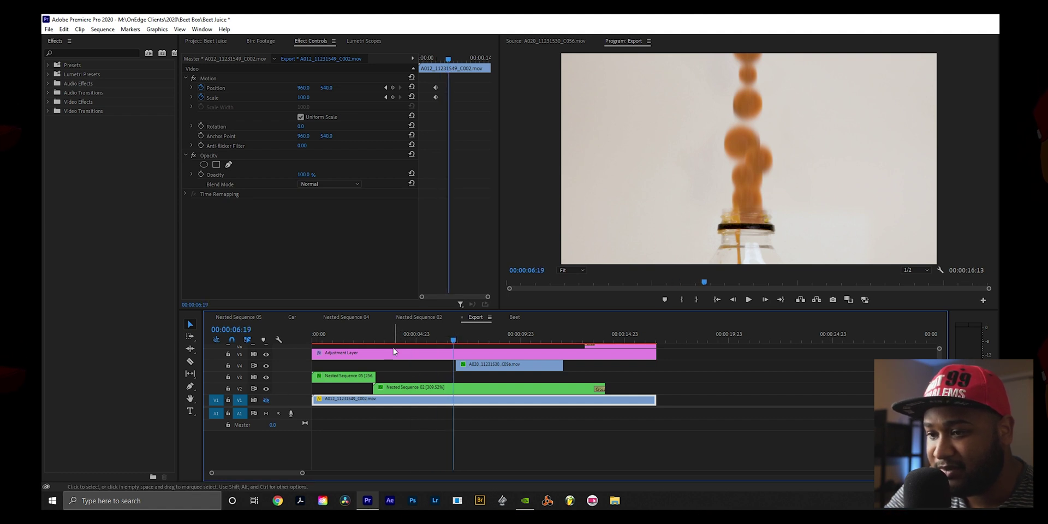
click(266, 400)
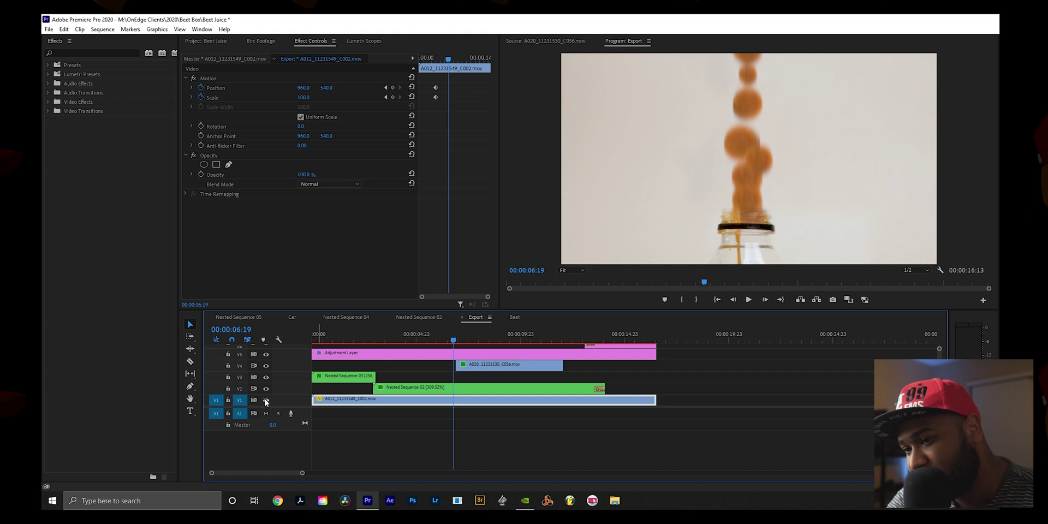
drag(447, 342, 340, 339)
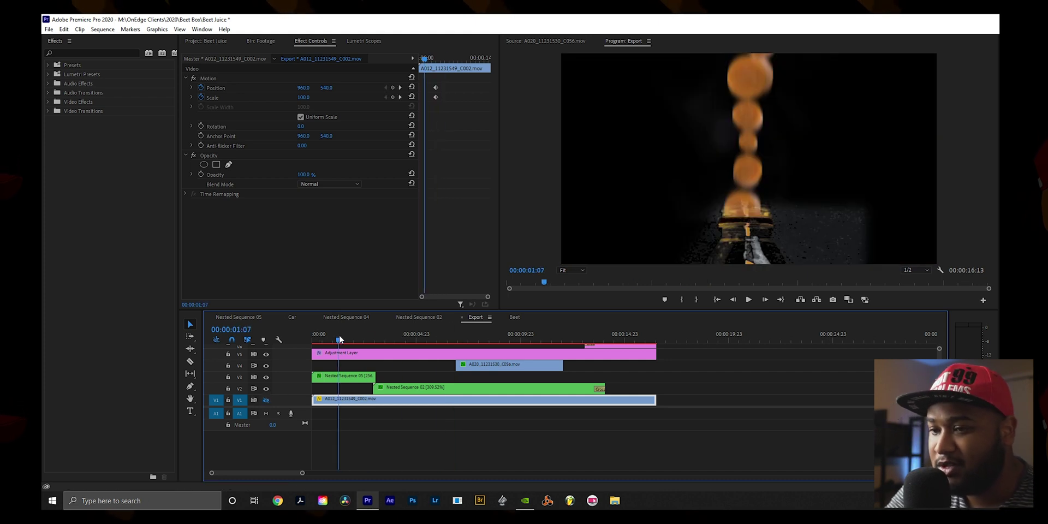
click(429, 337)
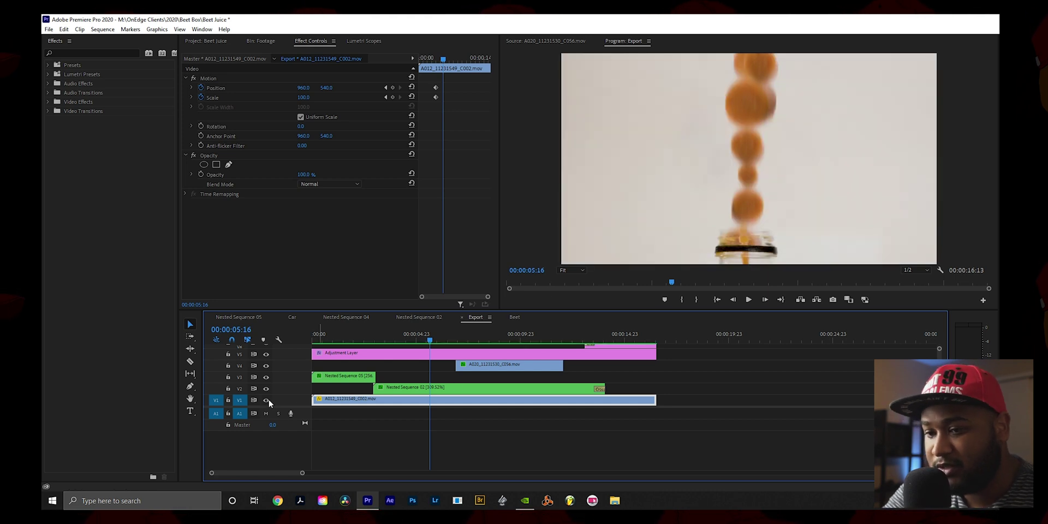
click(500, 334)
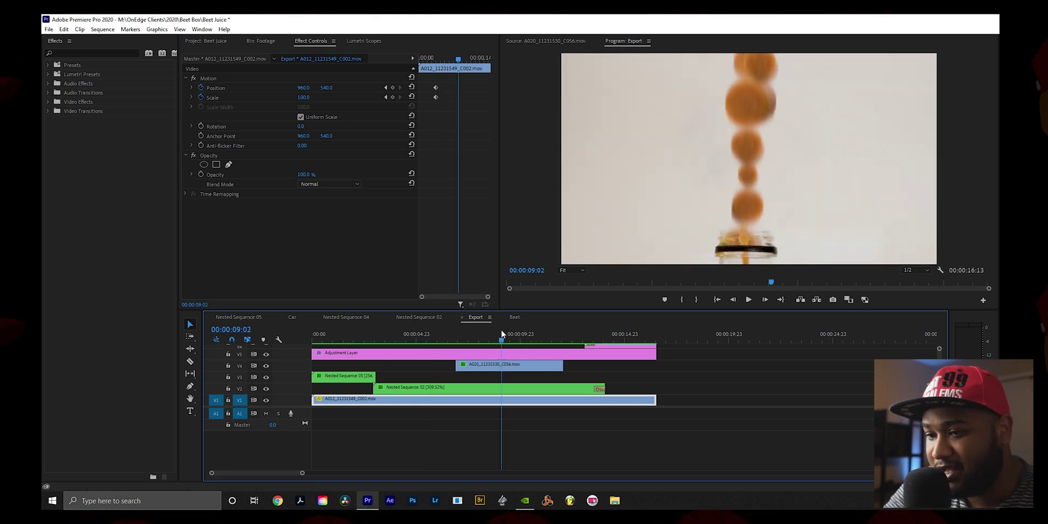
click(266, 400)
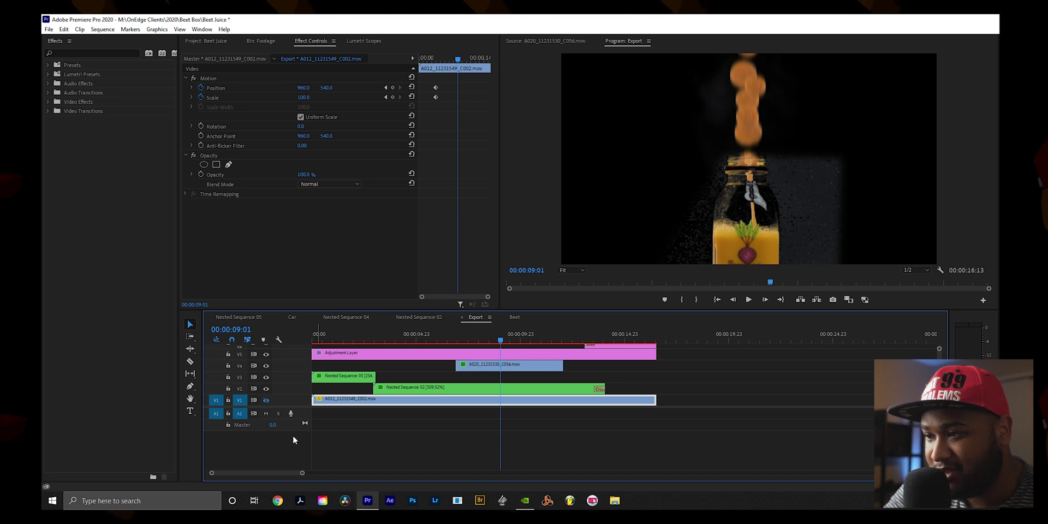
click(266, 400)
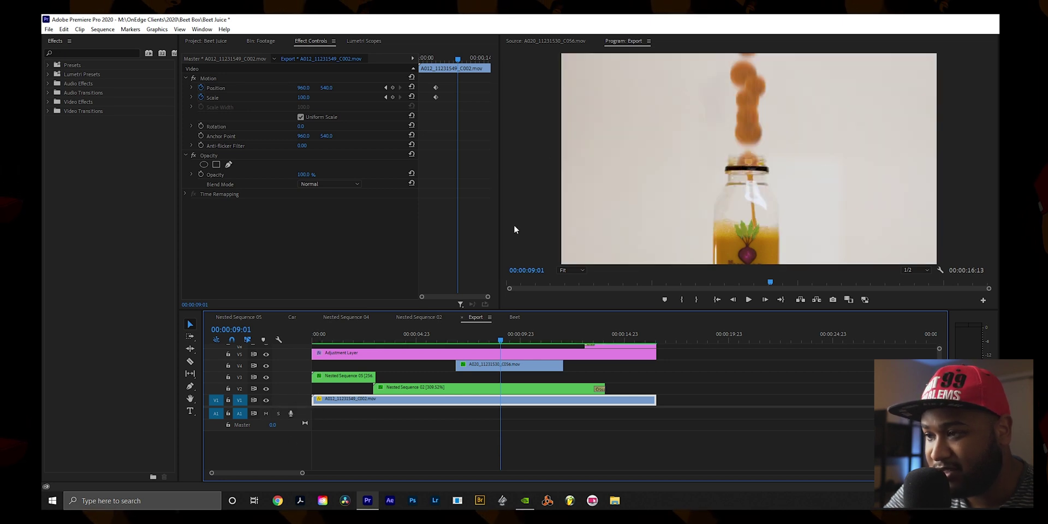
drag(500, 340, 544, 339)
Toggle the Export adjustment layer's Lumetri Color grade off and on at 00:00:12:15, ending enabled
click(553, 355)
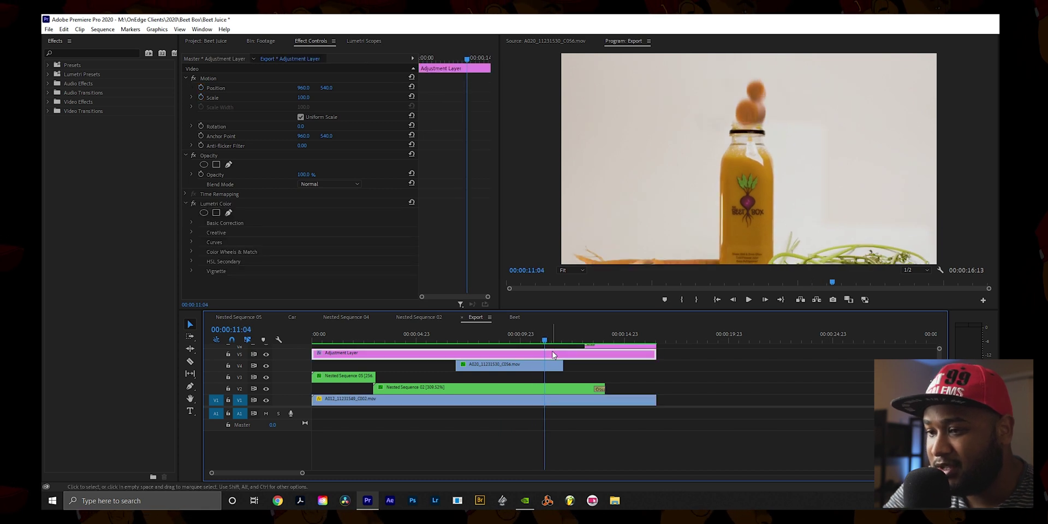
click(193, 204)
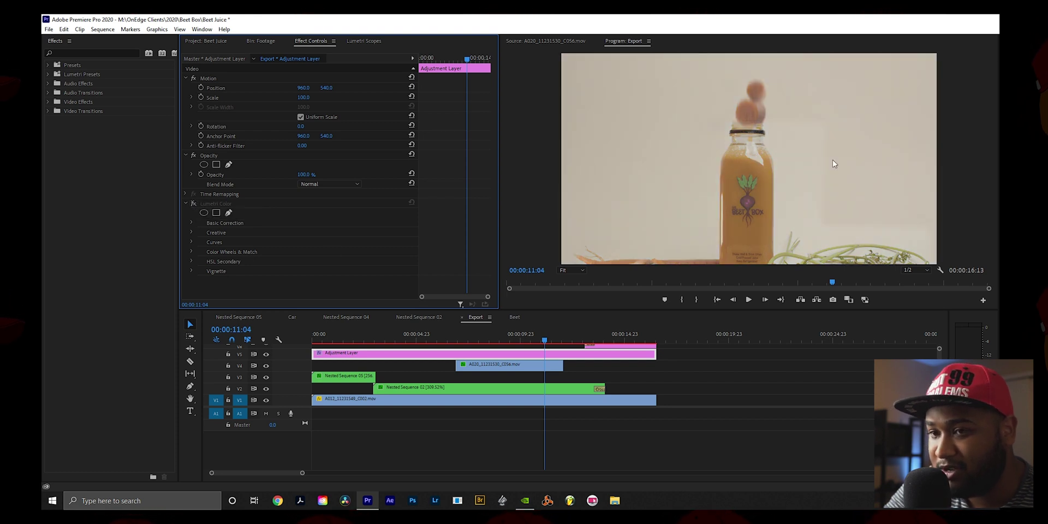
drag(570, 340, 593, 340)
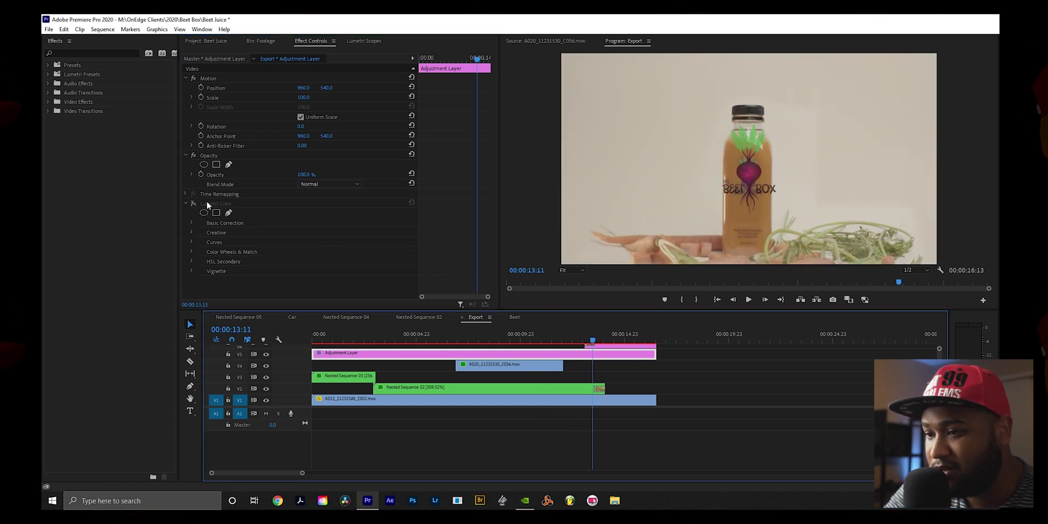
click(575, 341)
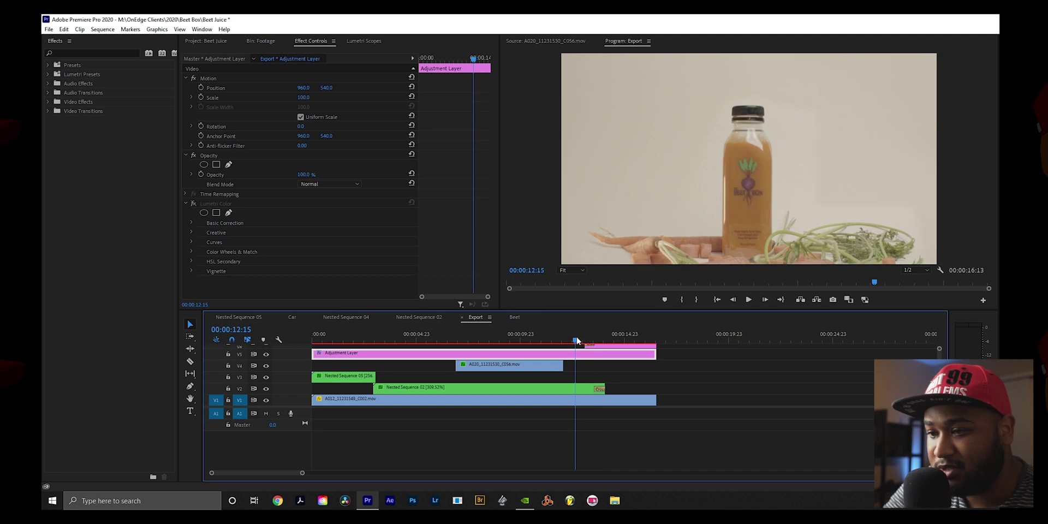
click(195, 204)
click(195, 204)
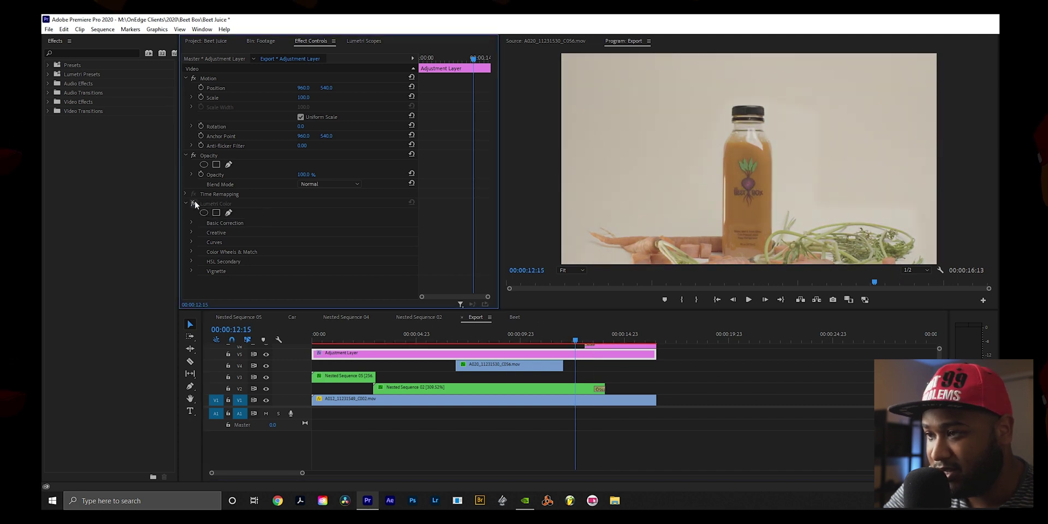
click(195, 204)
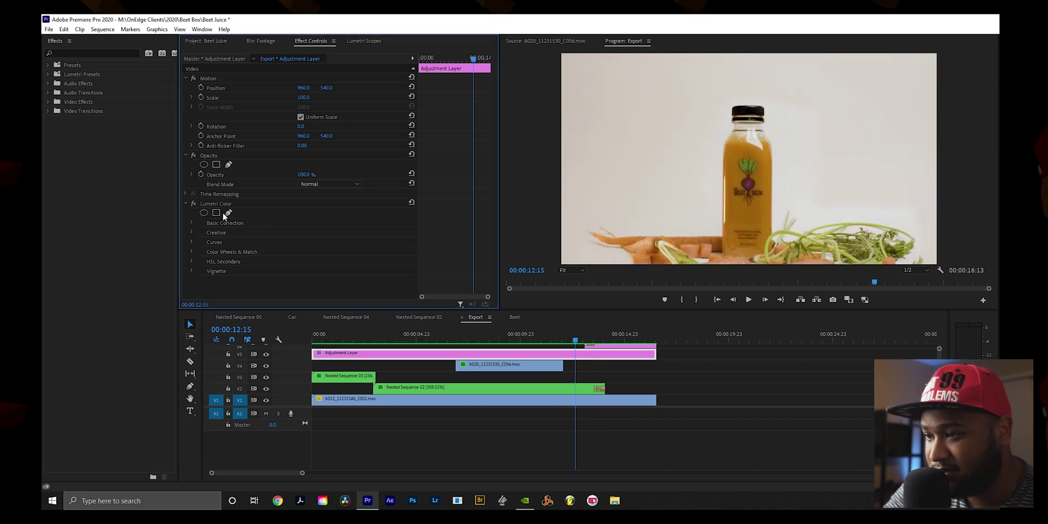
click(195, 203)
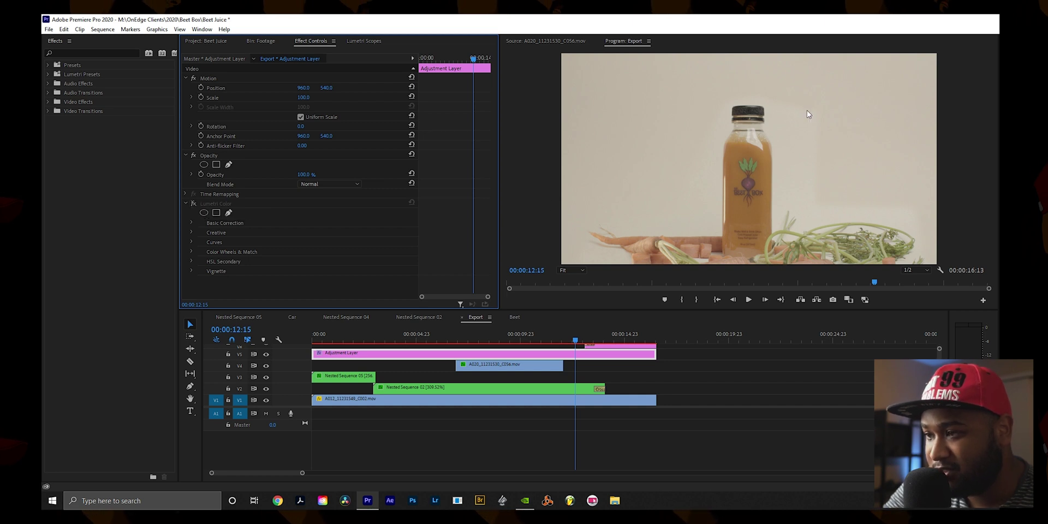
click(195, 203)
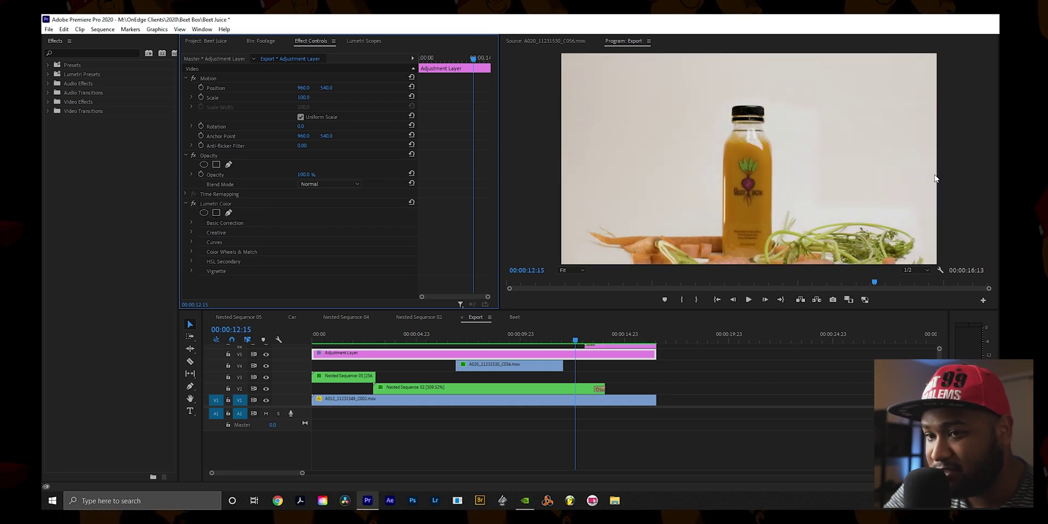